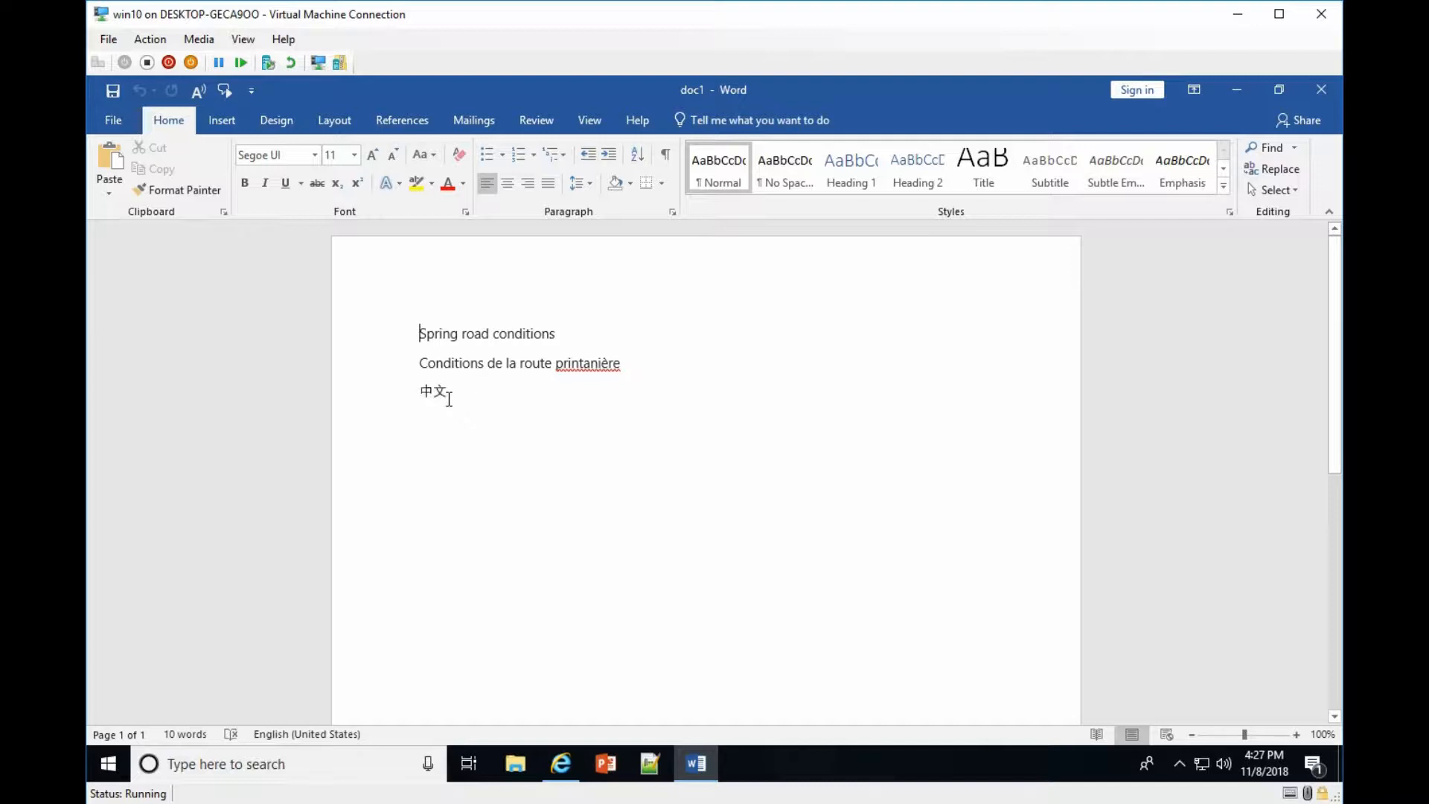
- Have Read Aloud read the text from "Spring road conditions", and check the language of the Chinese and French lines
left_click(418, 334)
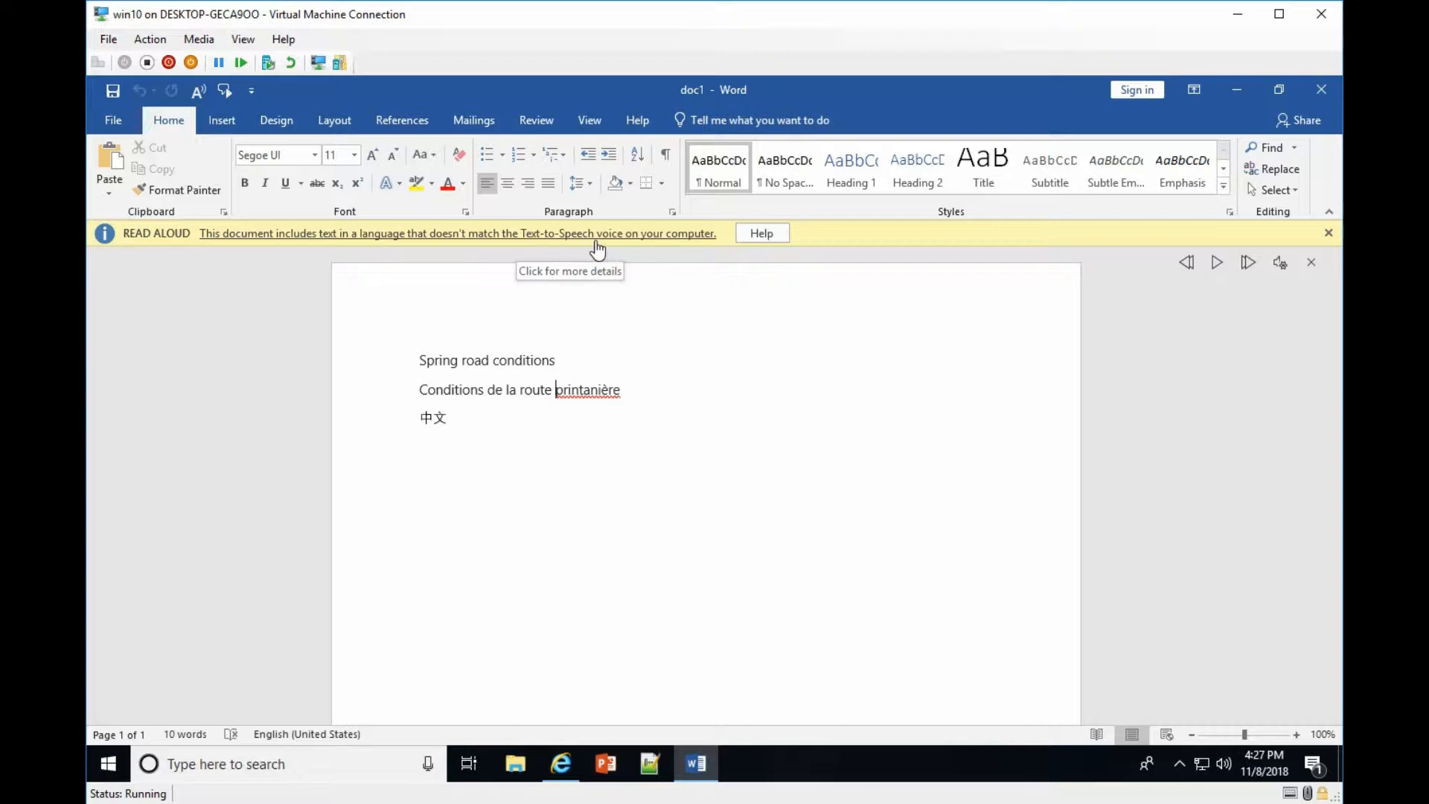
left_click(423, 419)
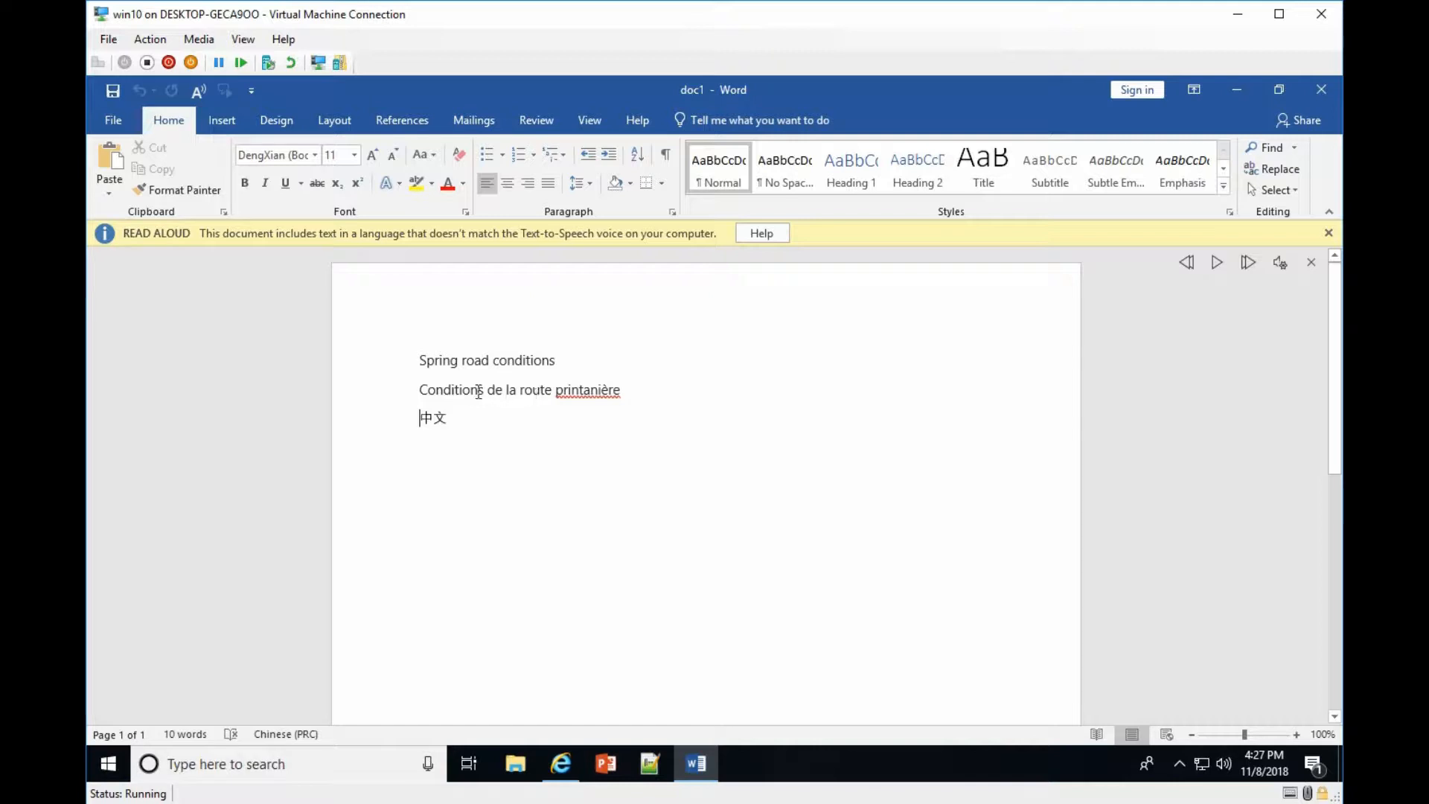
left_click(420, 390)
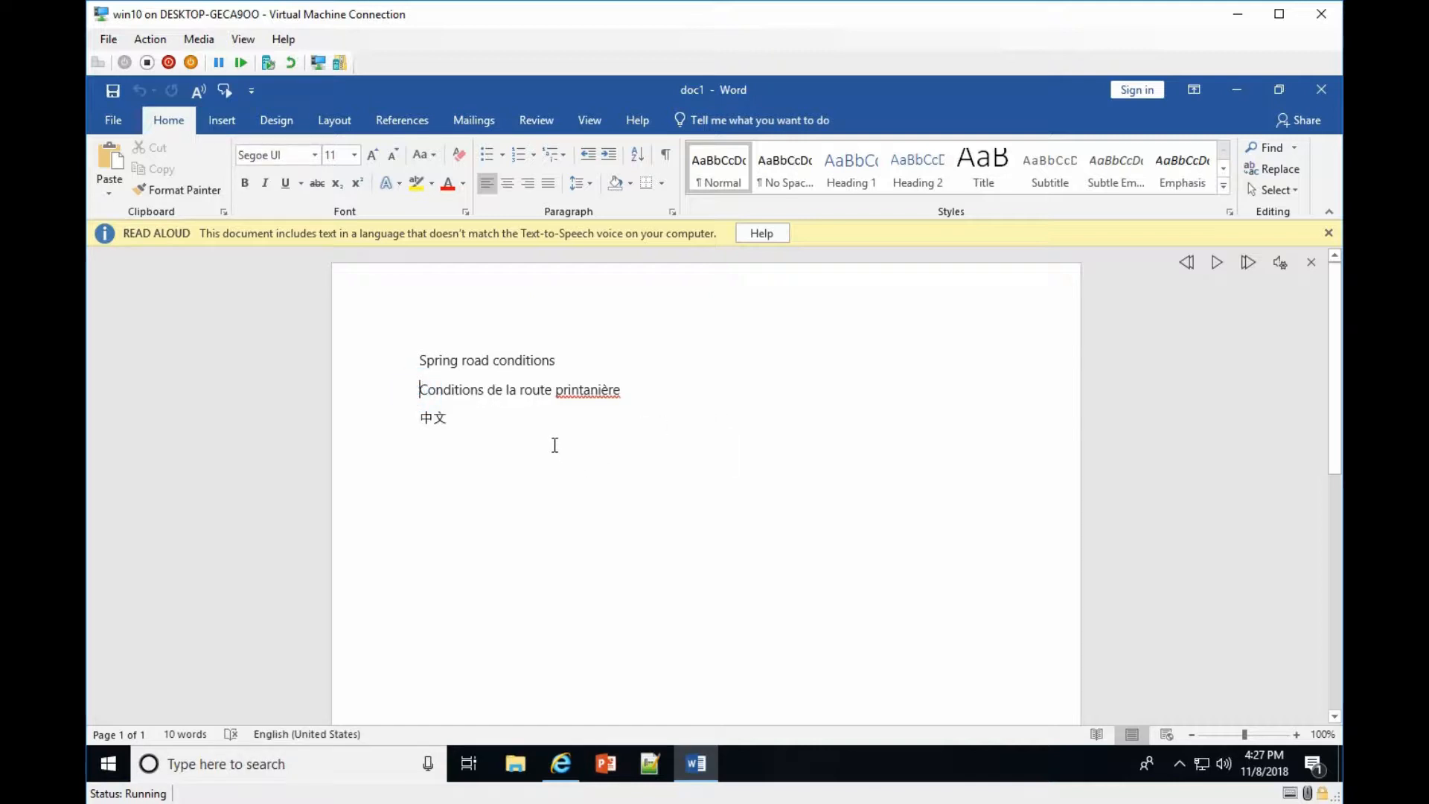
- Switch to Internet Explorer and search the web for "google translate"
left_click(561, 764)
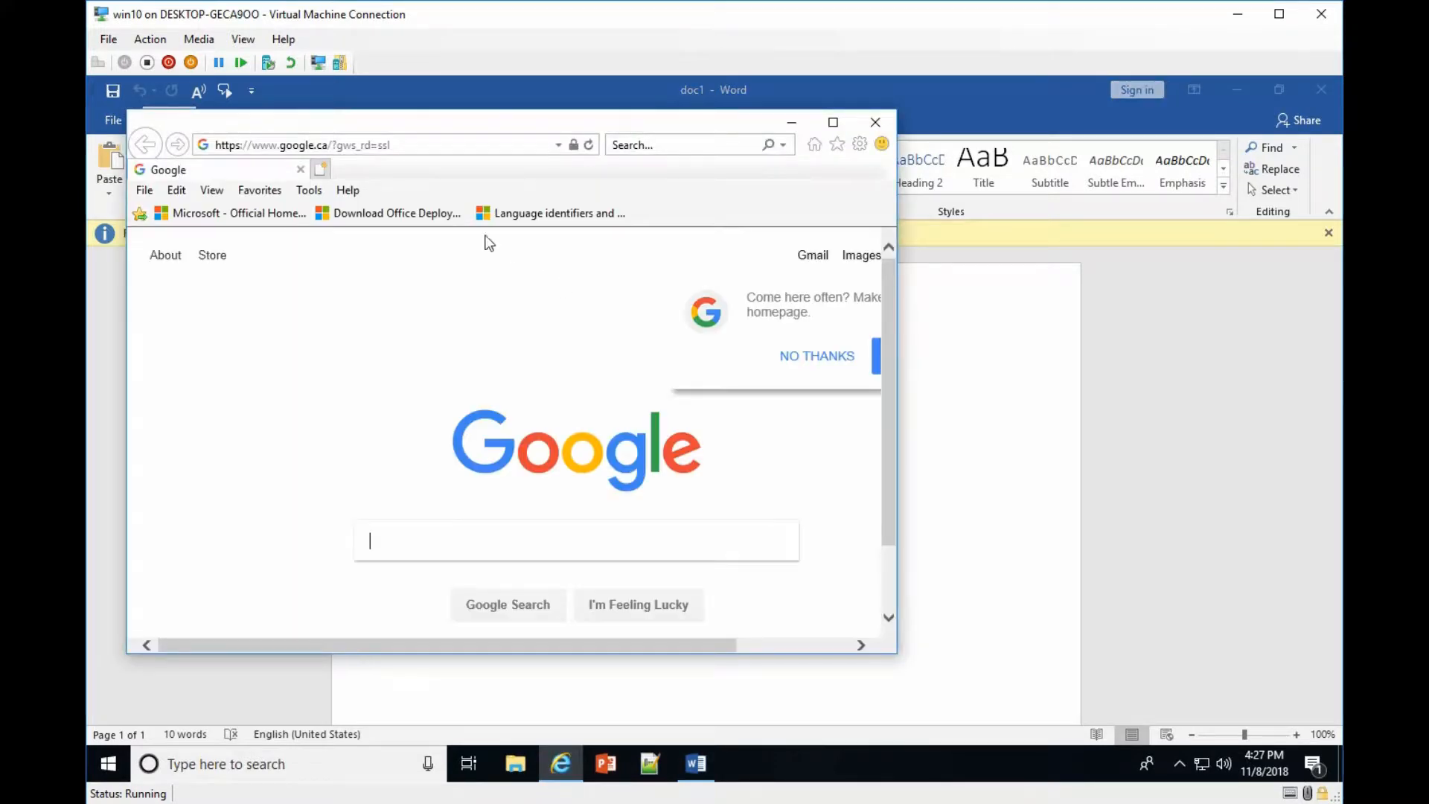
left_click(421, 145)
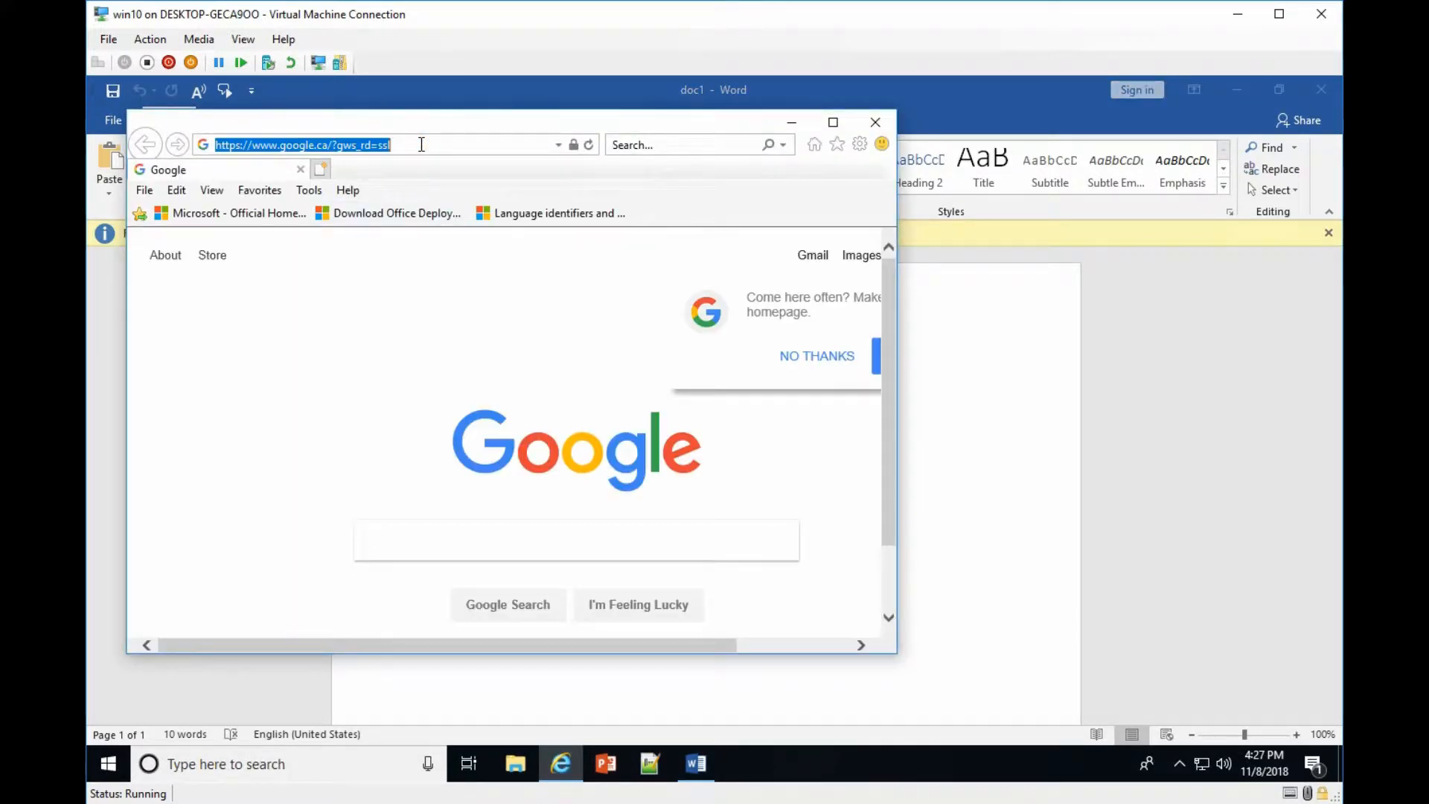
type("GOOGL")
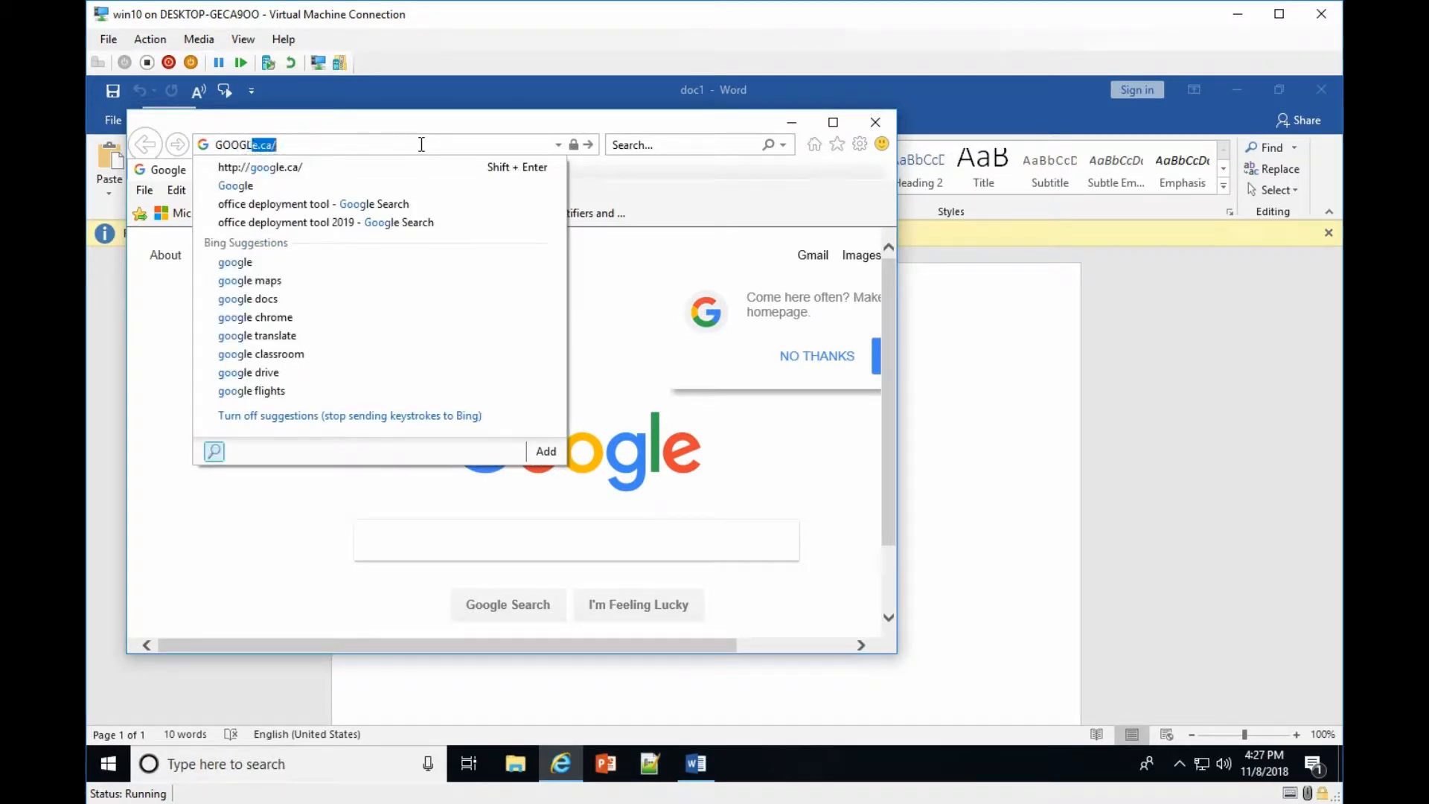
type("E TRAN")
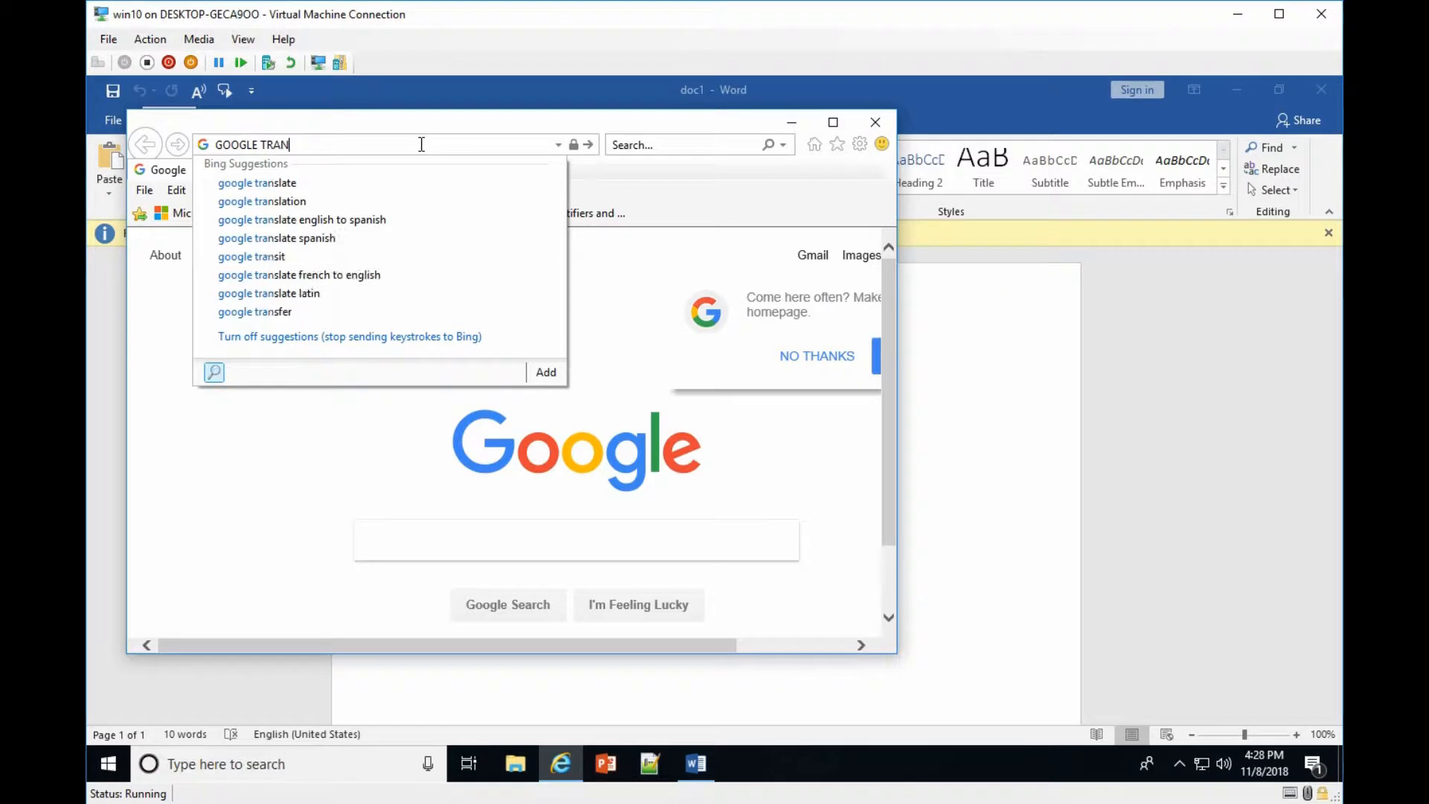
left_click(363, 178)
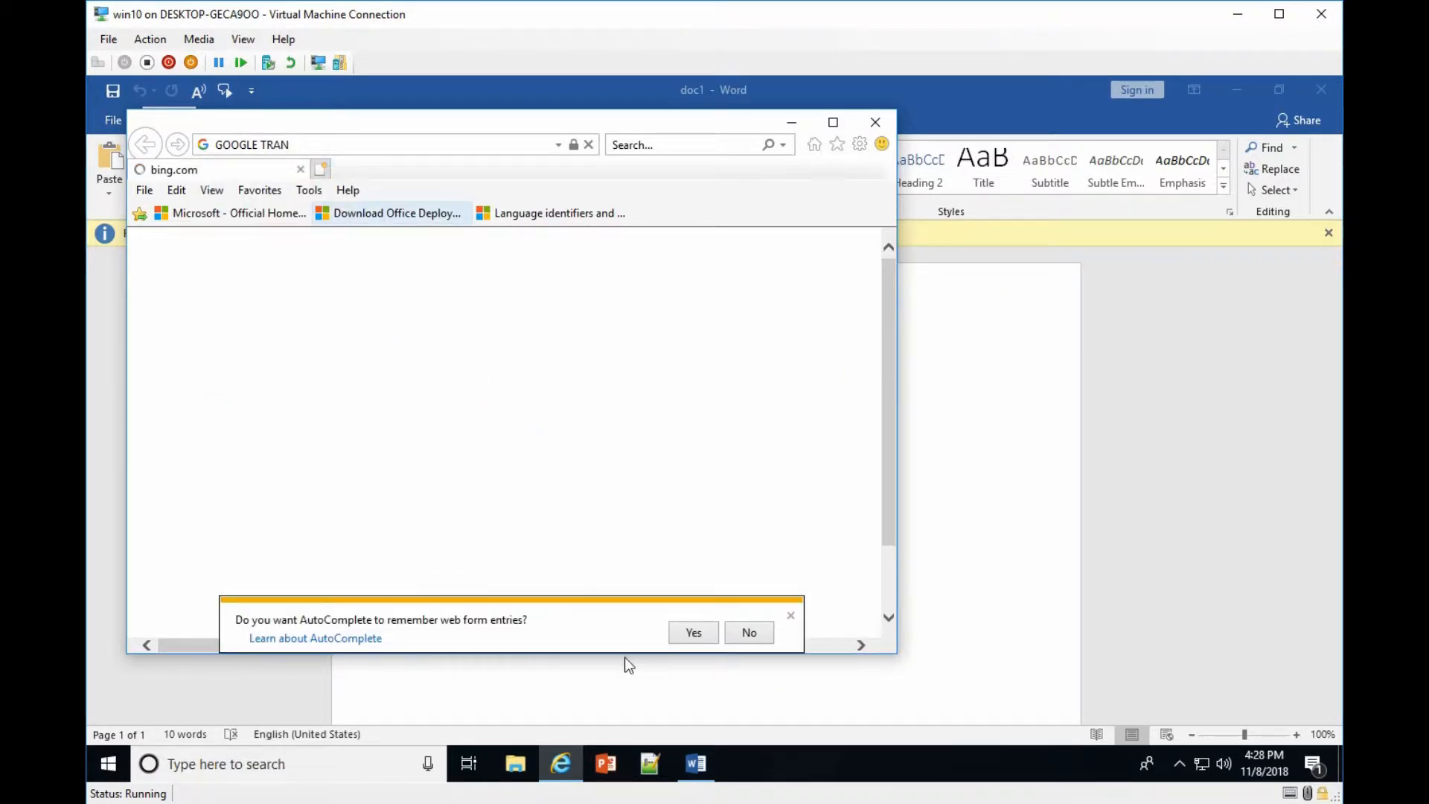
- Return to Word and copy the French line "Conditions de la route printanière"
left_click(920, 570)
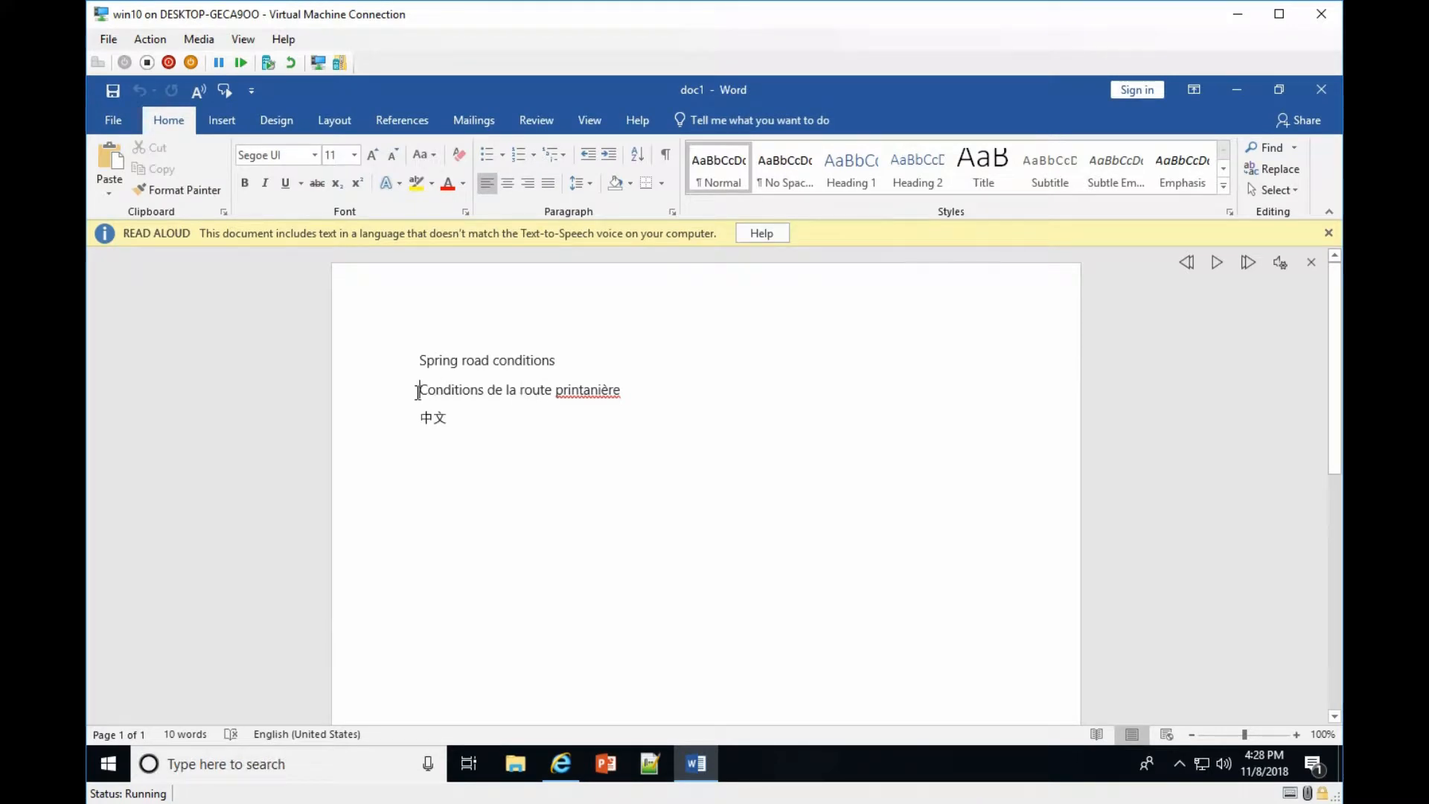
triple_click(417, 393)
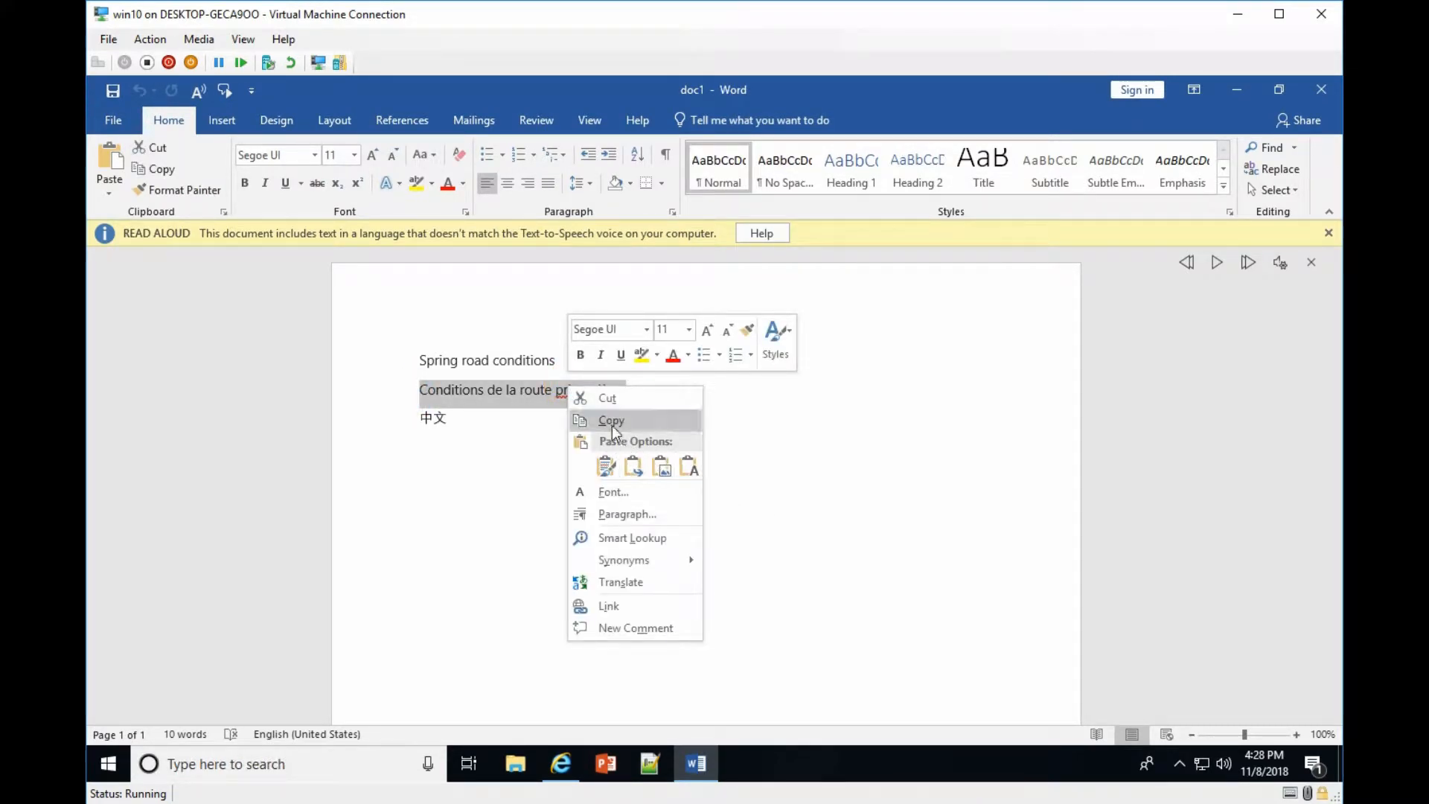
left_click(612, 421)
- Switch to Internet Explorer, paste the copied French line into the translator's source text, and play its French pronunciation
left_click(560, 764)
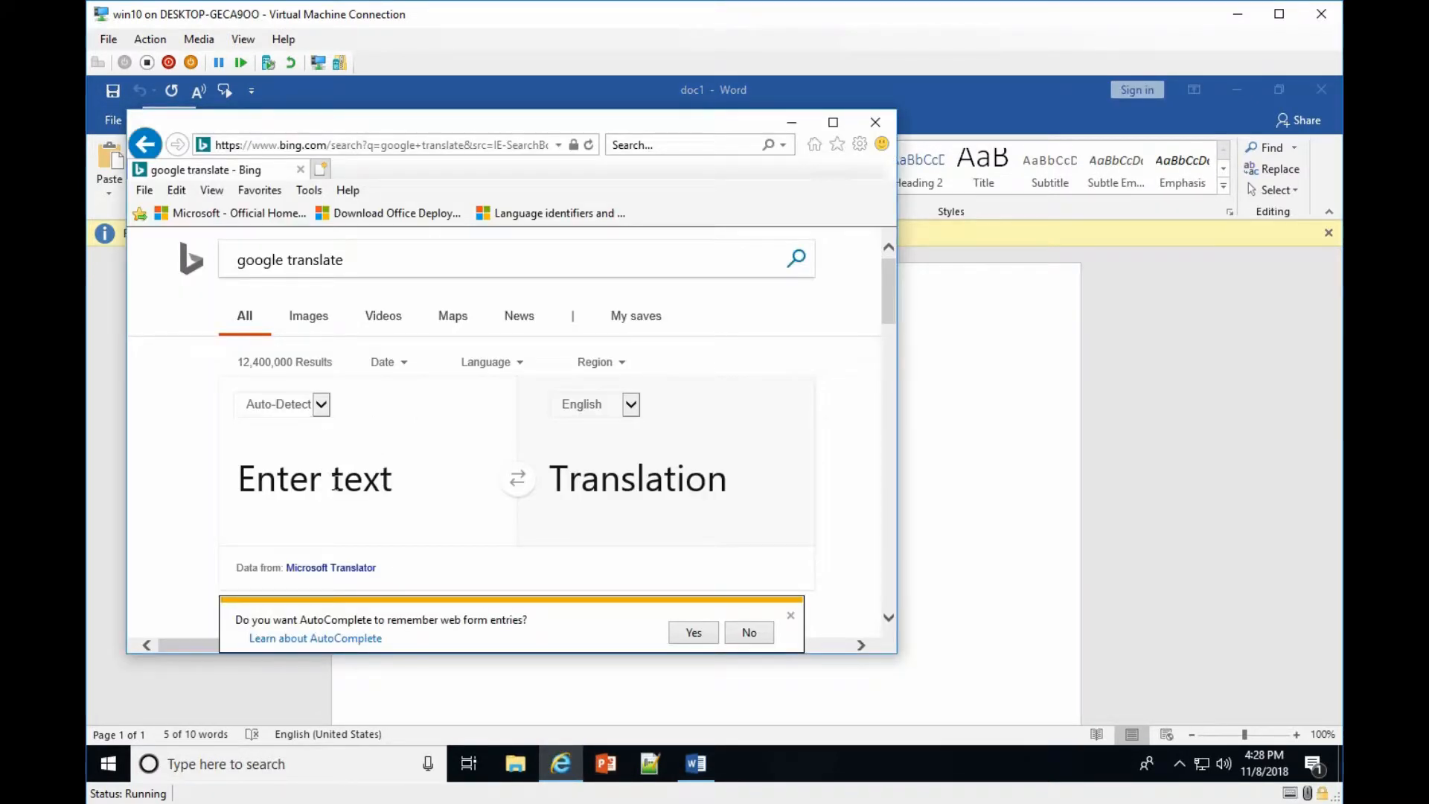
left_click(334, 479)
right_click(335, 481)
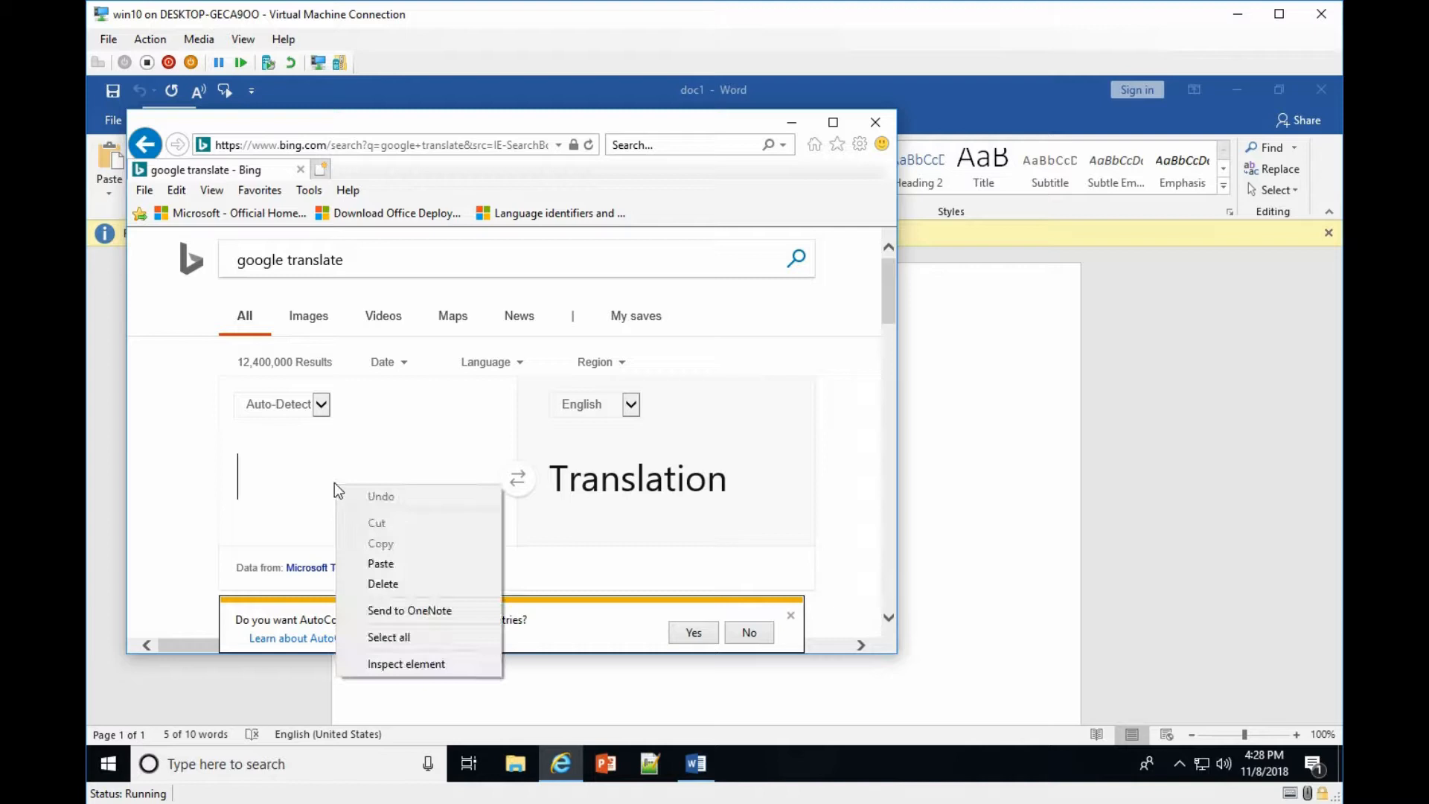
left_click(384, 568)
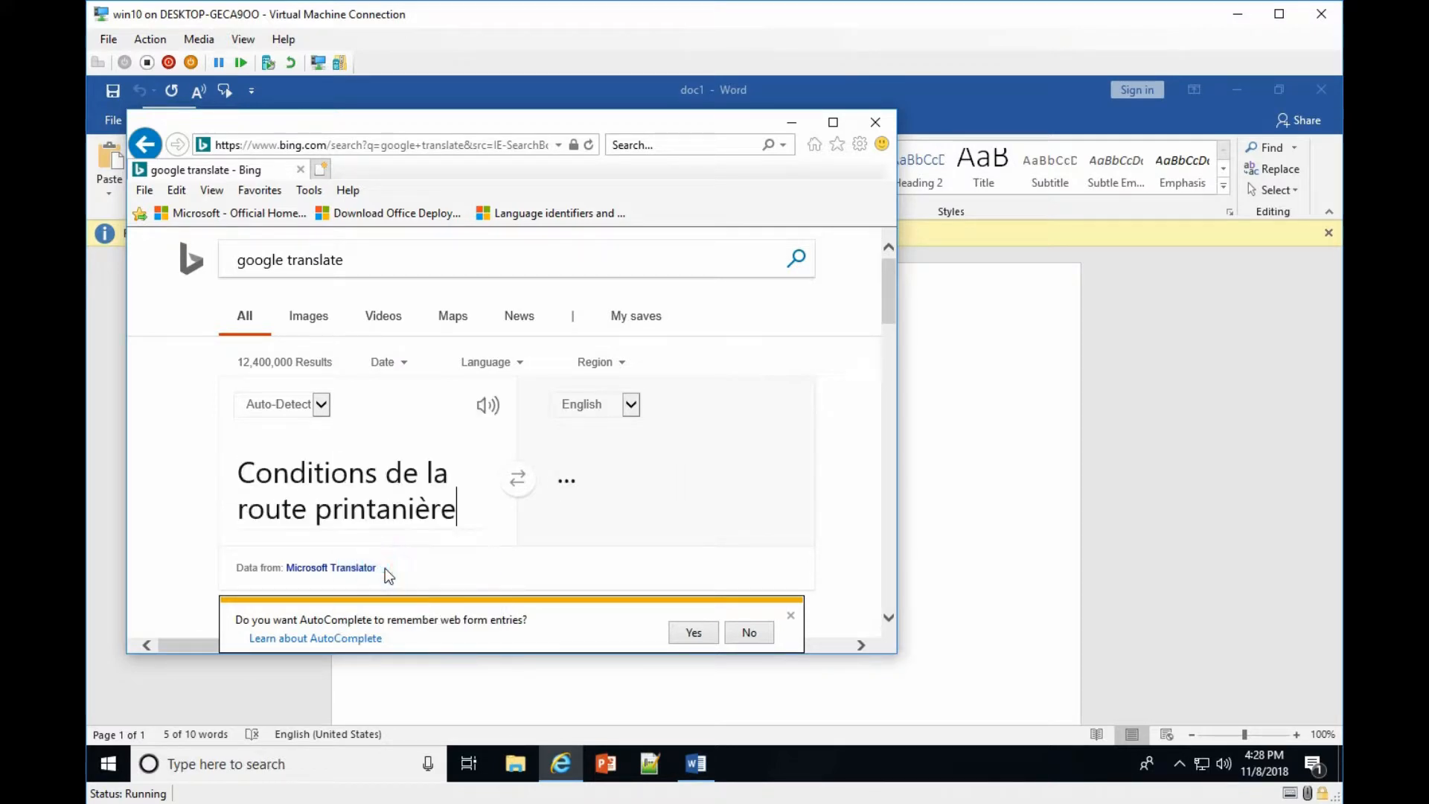
left_click(488, 408)
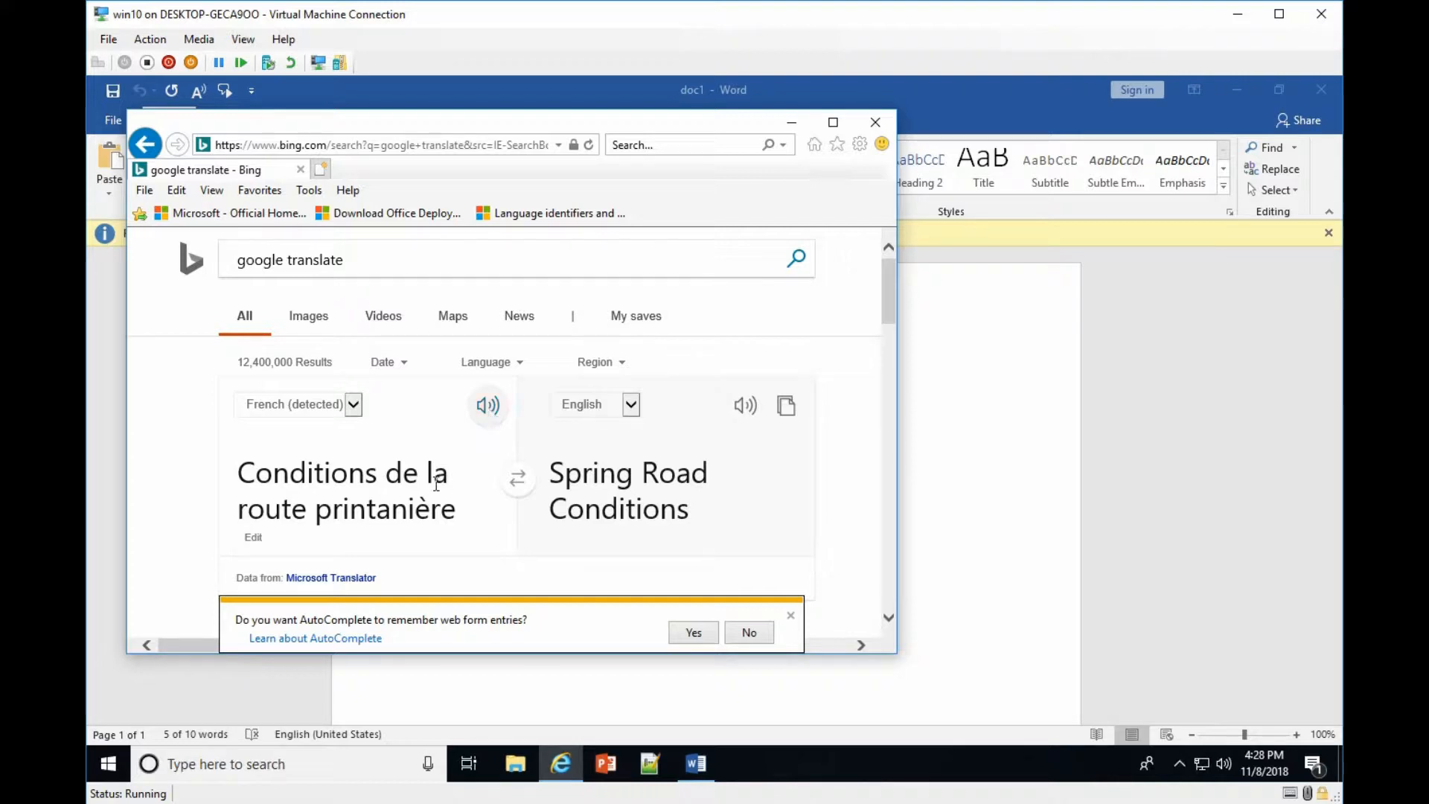
- Return to Word, listen to the French line with Speak and Read Aloud, and place the cursor in the Chinese text
left_click(958, 487)
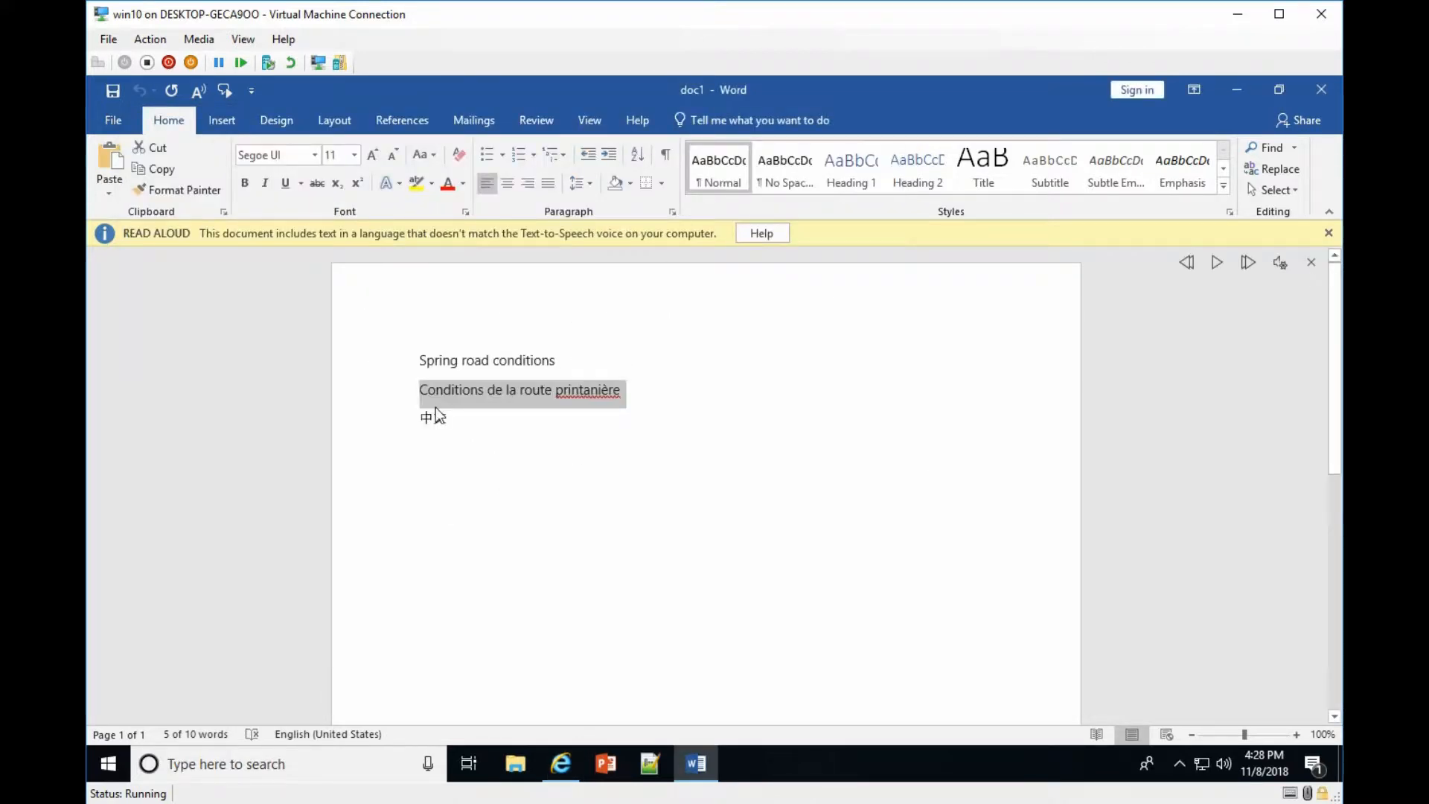
left_click(417, 391)
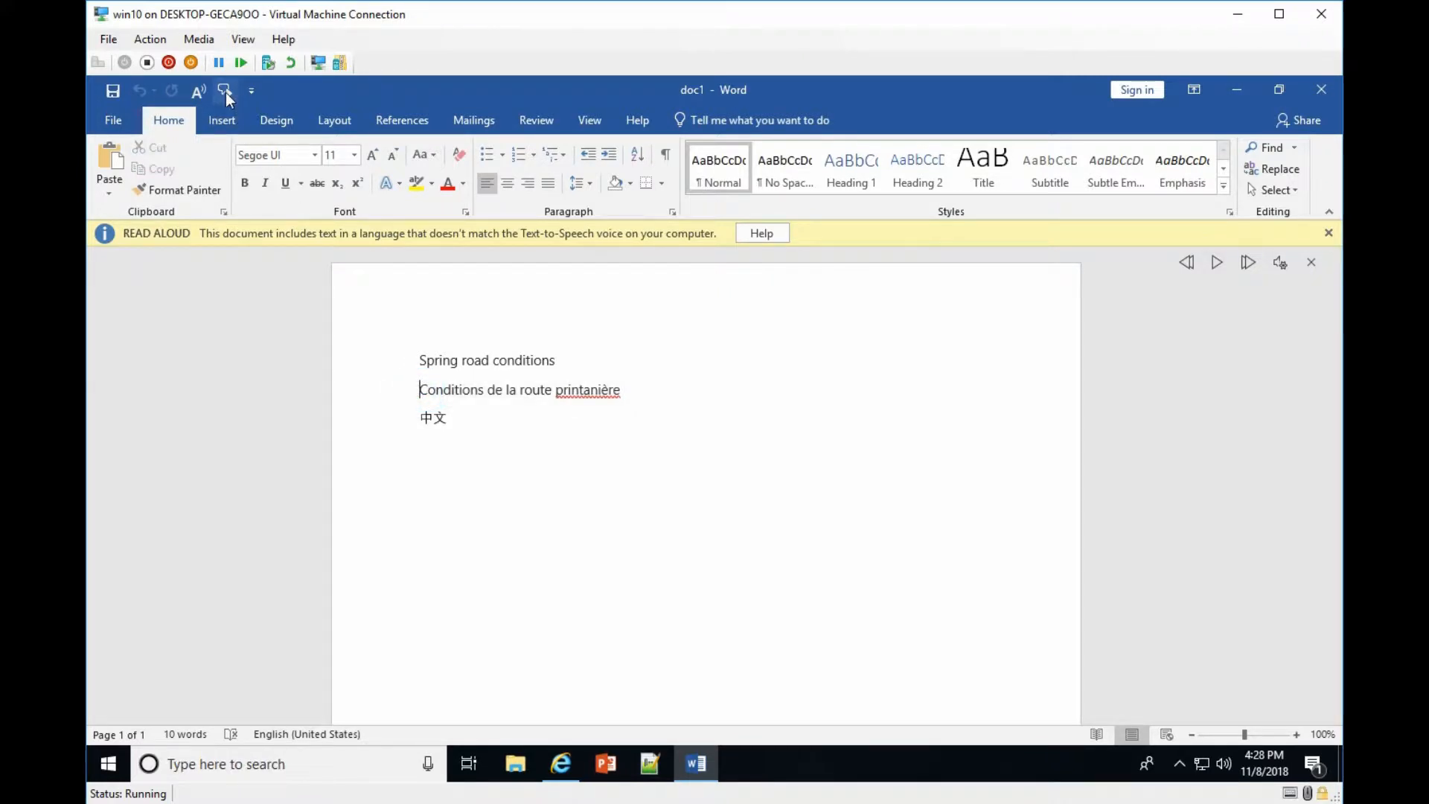
left_click(226, 93)
left_click(195, 97)
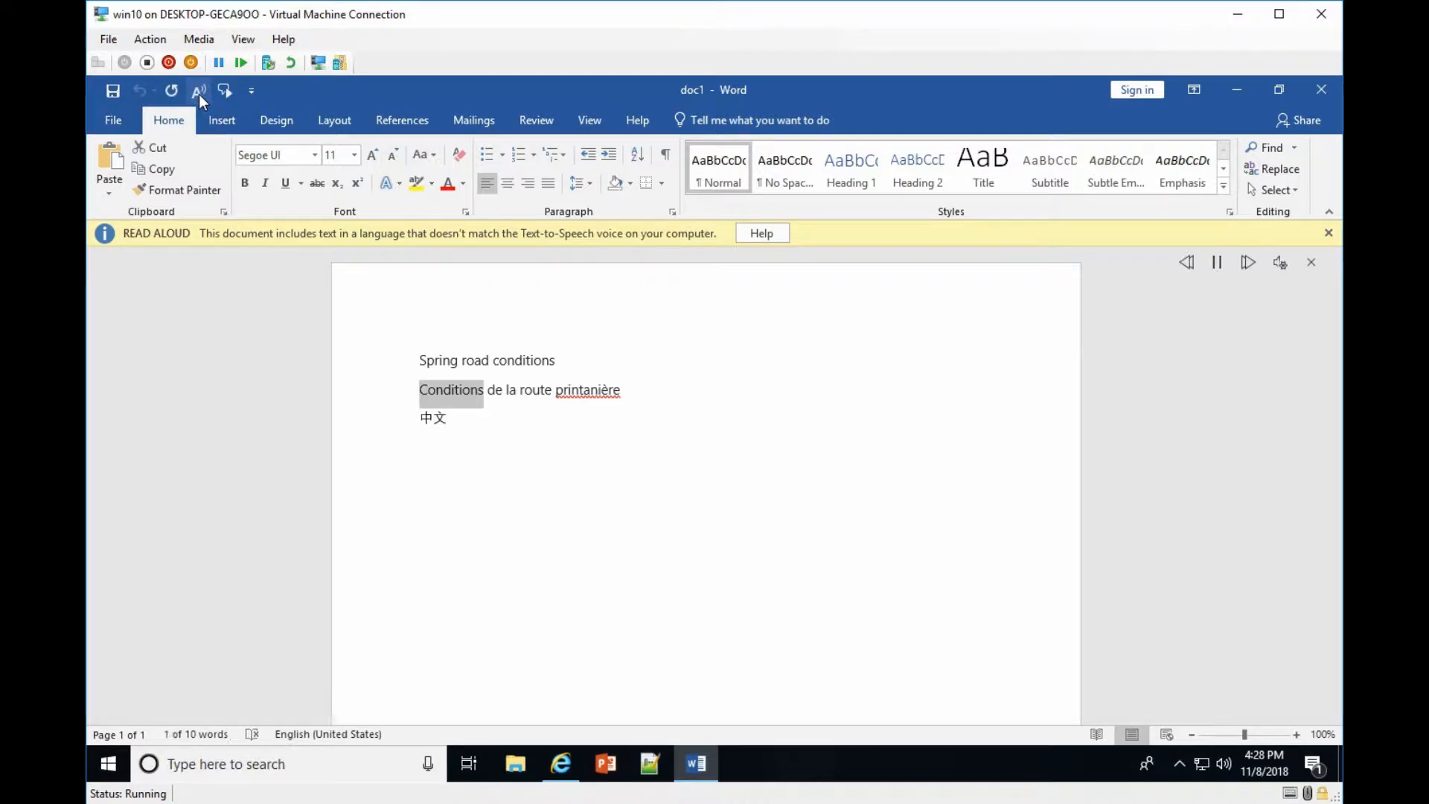
left_click(656, 401)
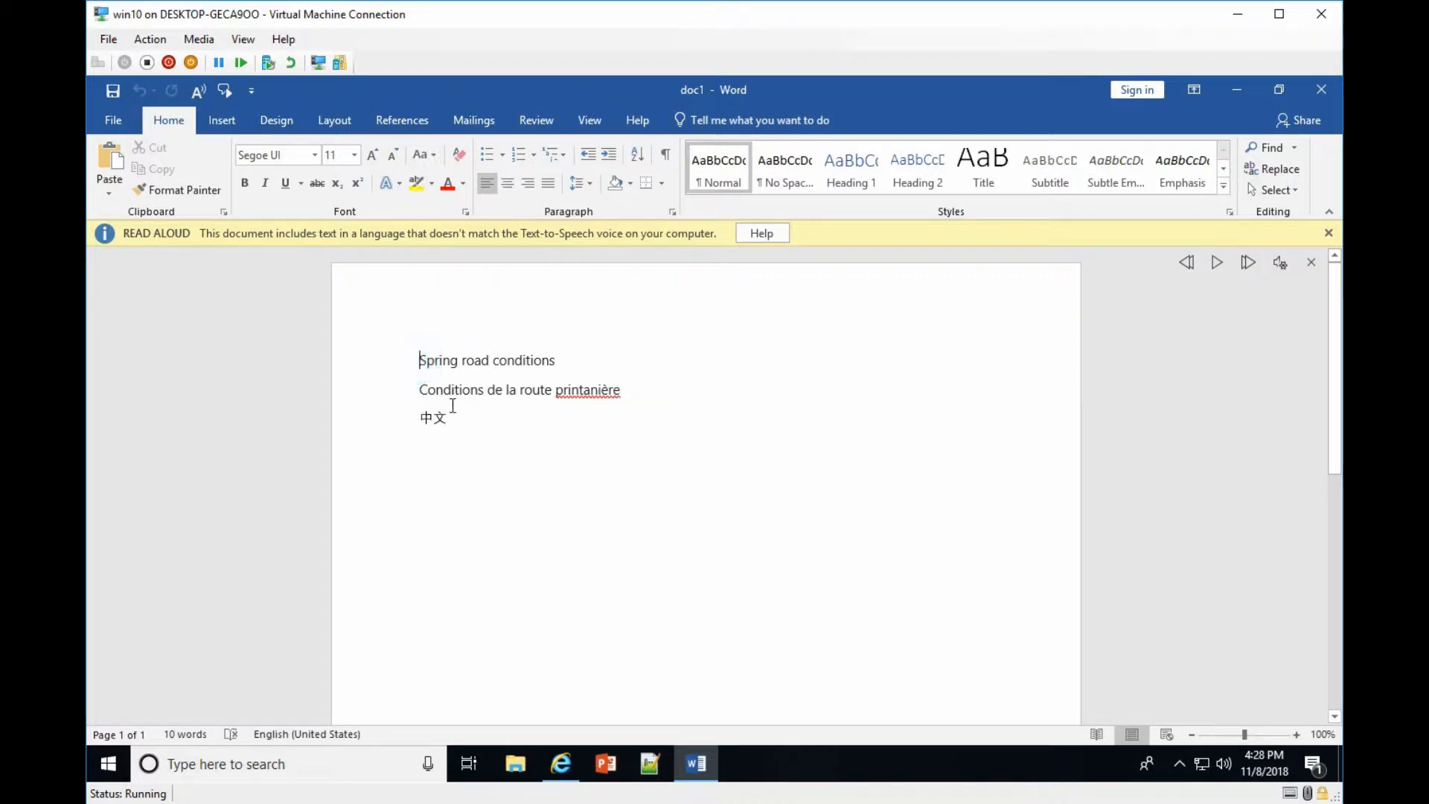
left_click(432, 416)
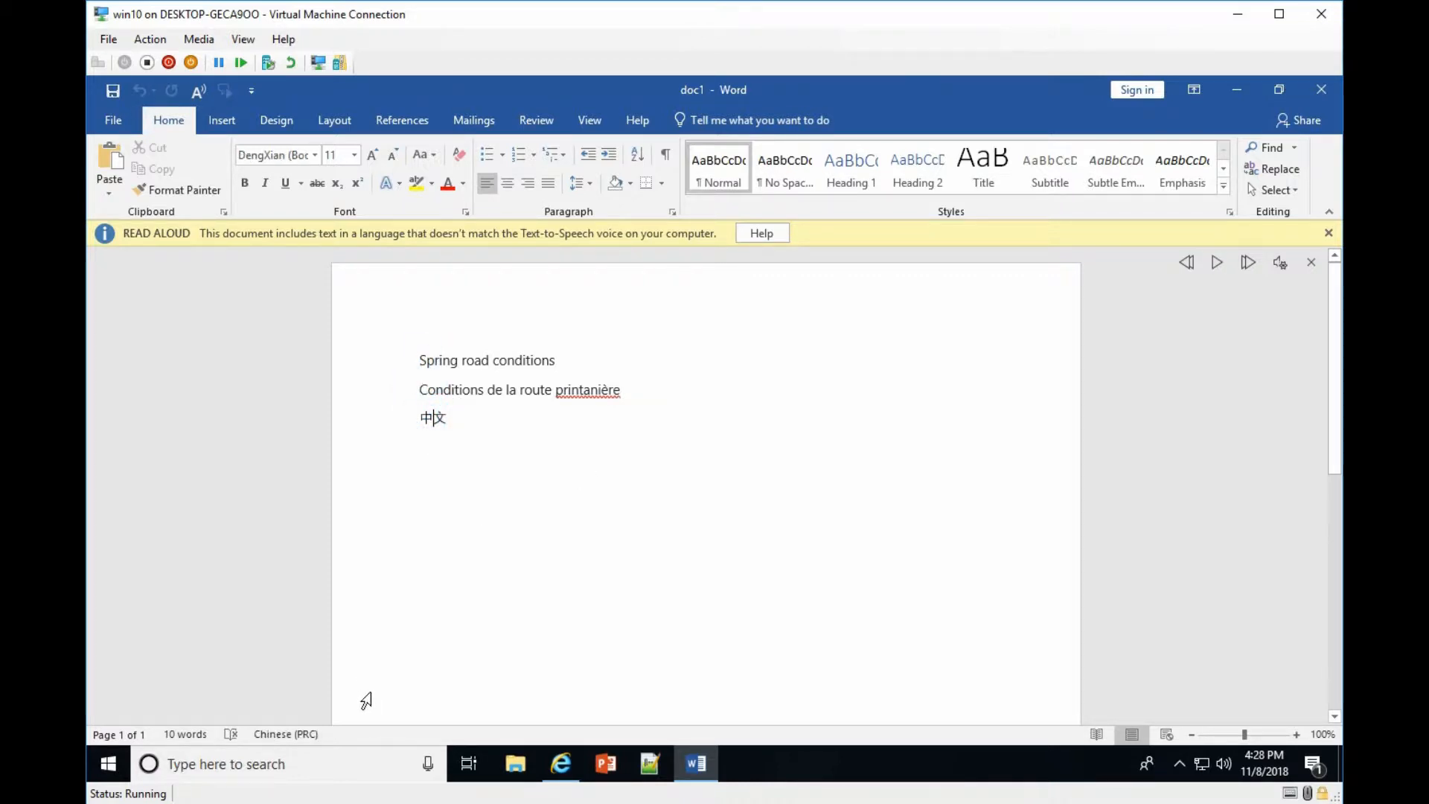
- Switch to Windows Settings and open the Region & language page under Time & Language
left_click(109, 765)
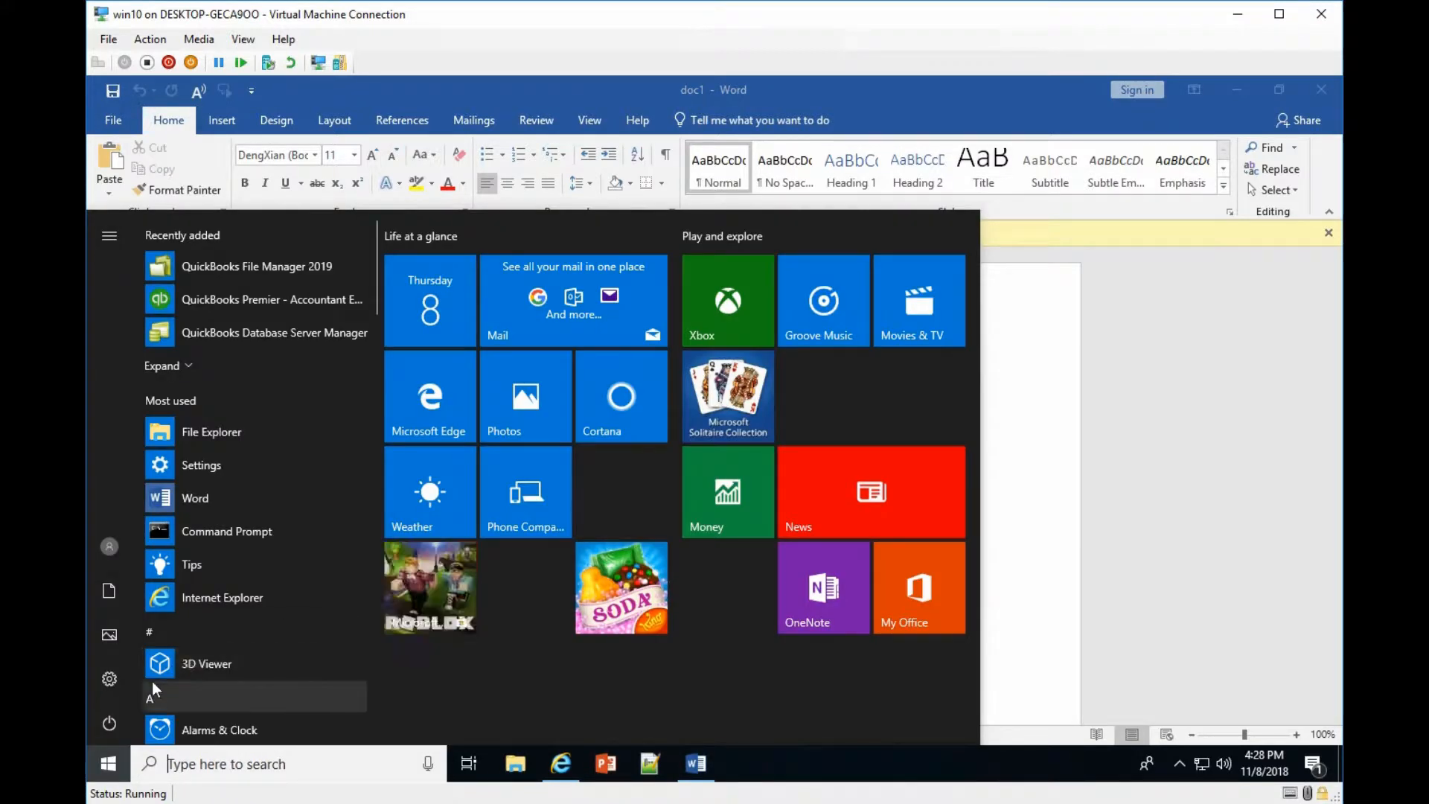
left_click(109, 696)
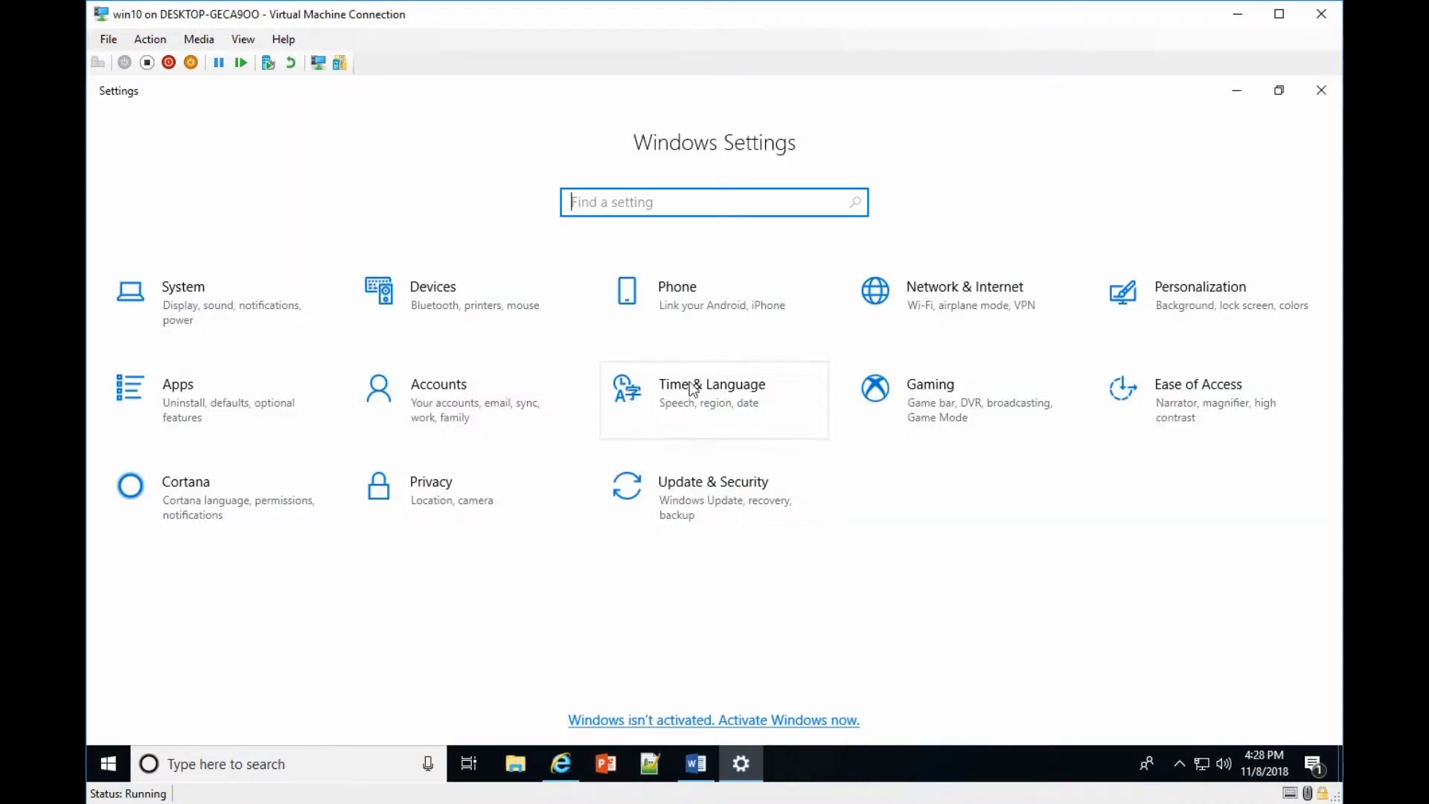
left_click(698, 392)
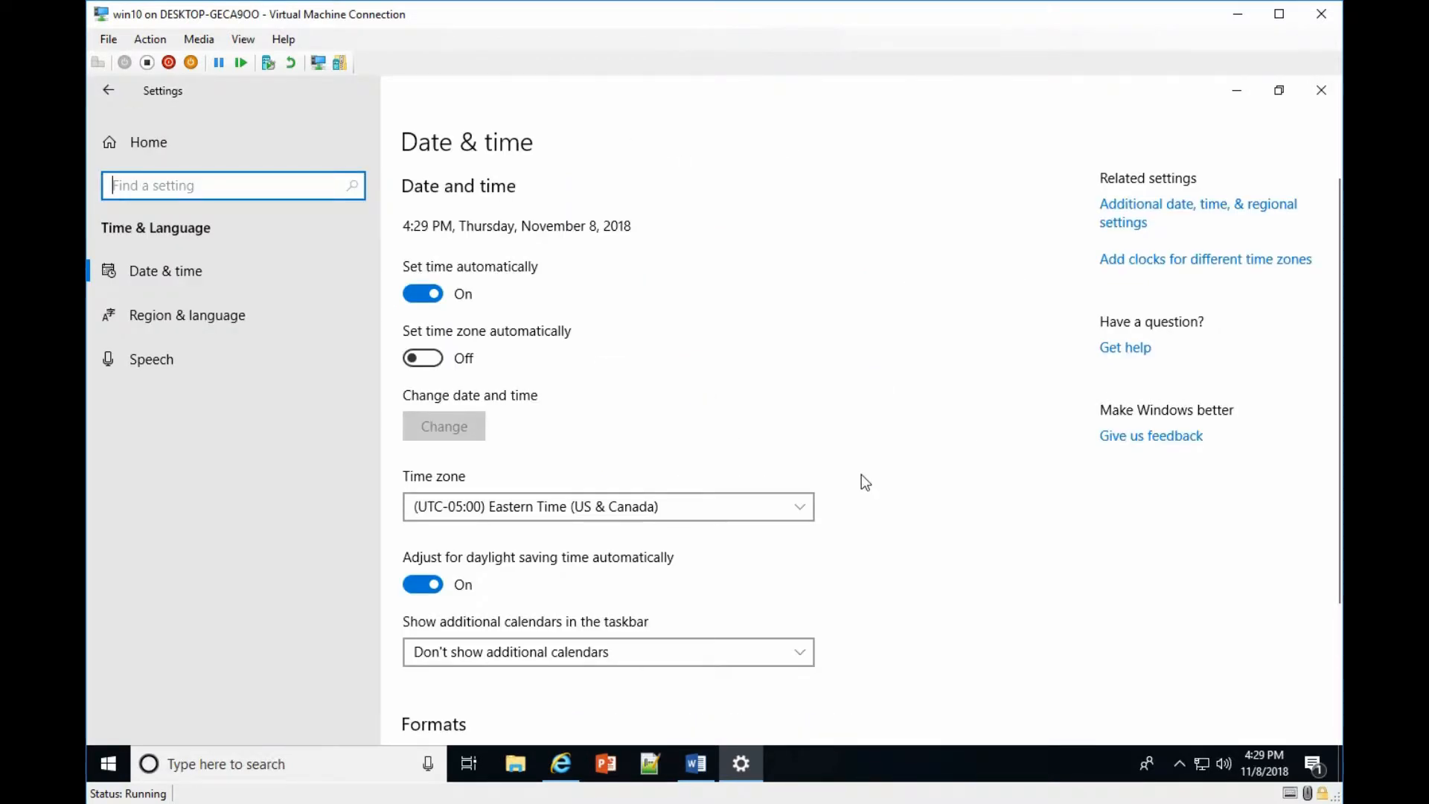
scroll(862, 477, "down", 2)
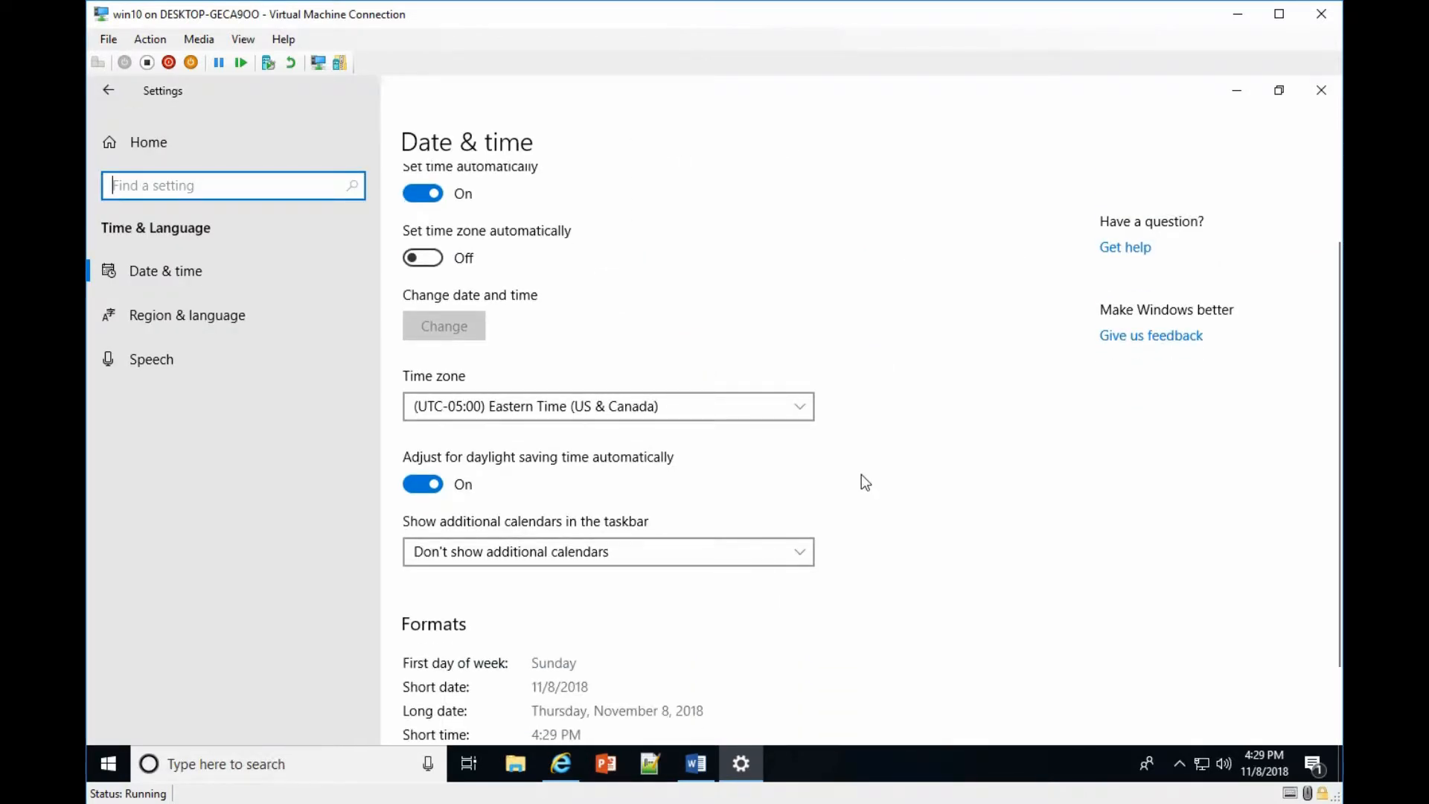
left_click(183, 319)
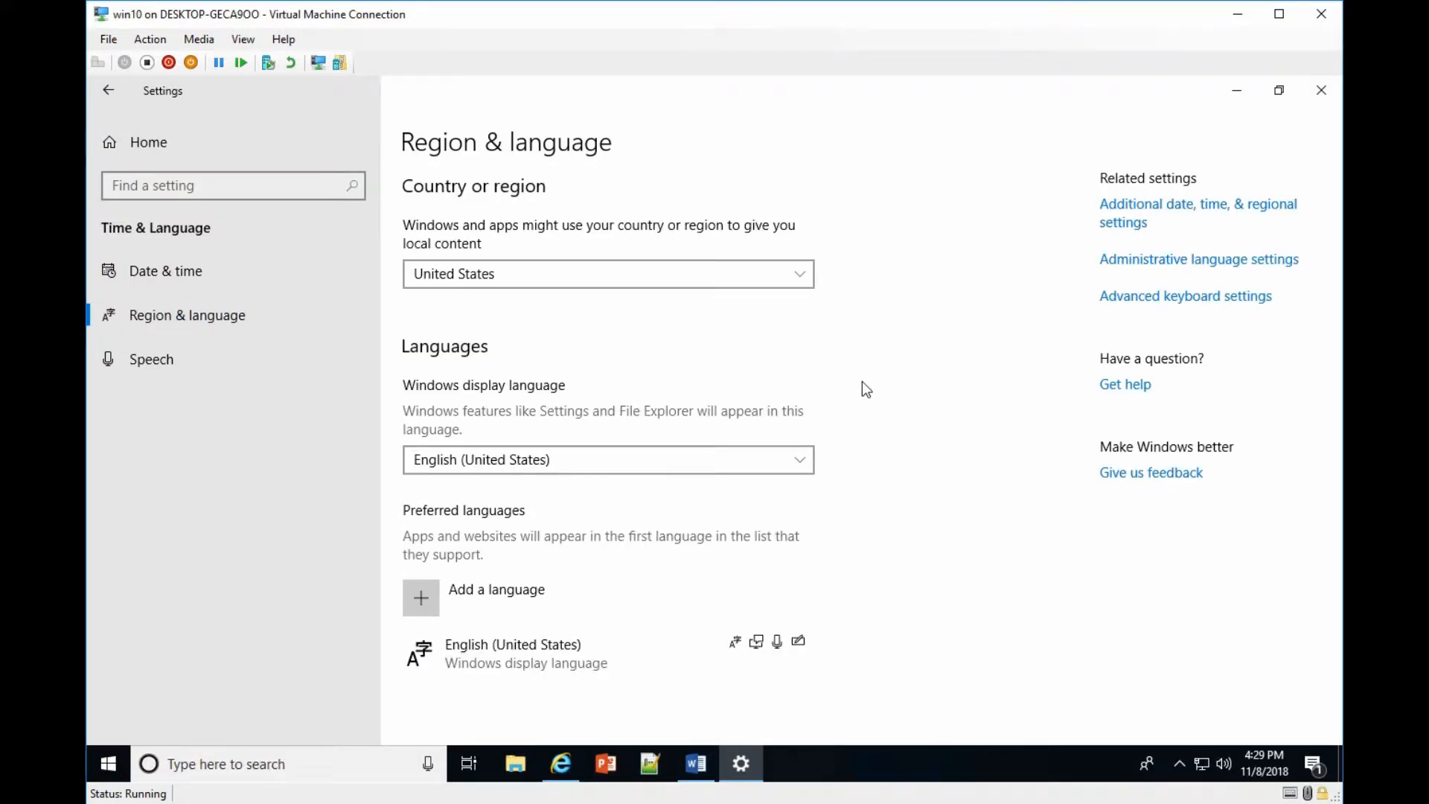
- Add French (Canada) as a preferred language, installing it as display language with the Speech and Handwriting features
left_click(420, 591)
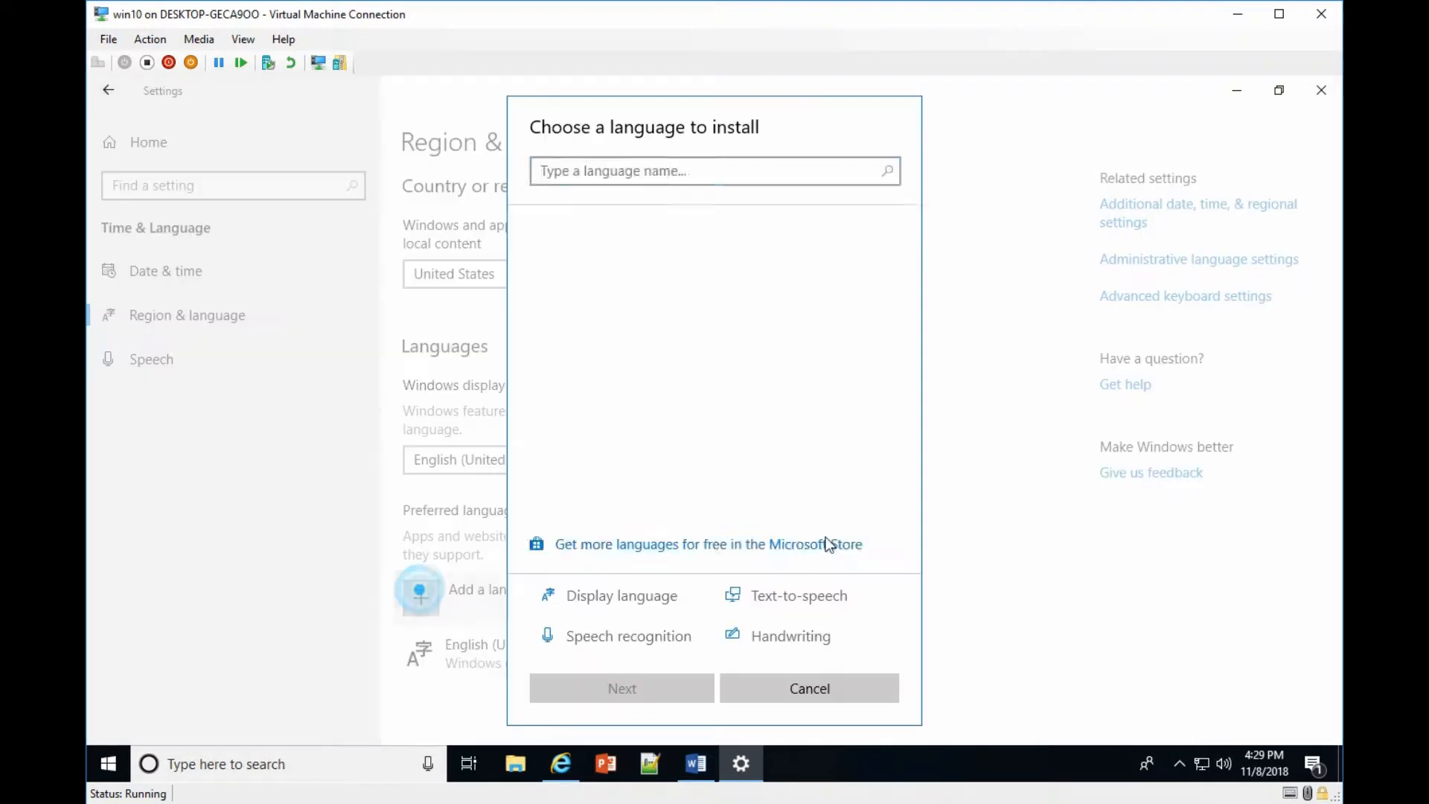
left_click(636, 168)
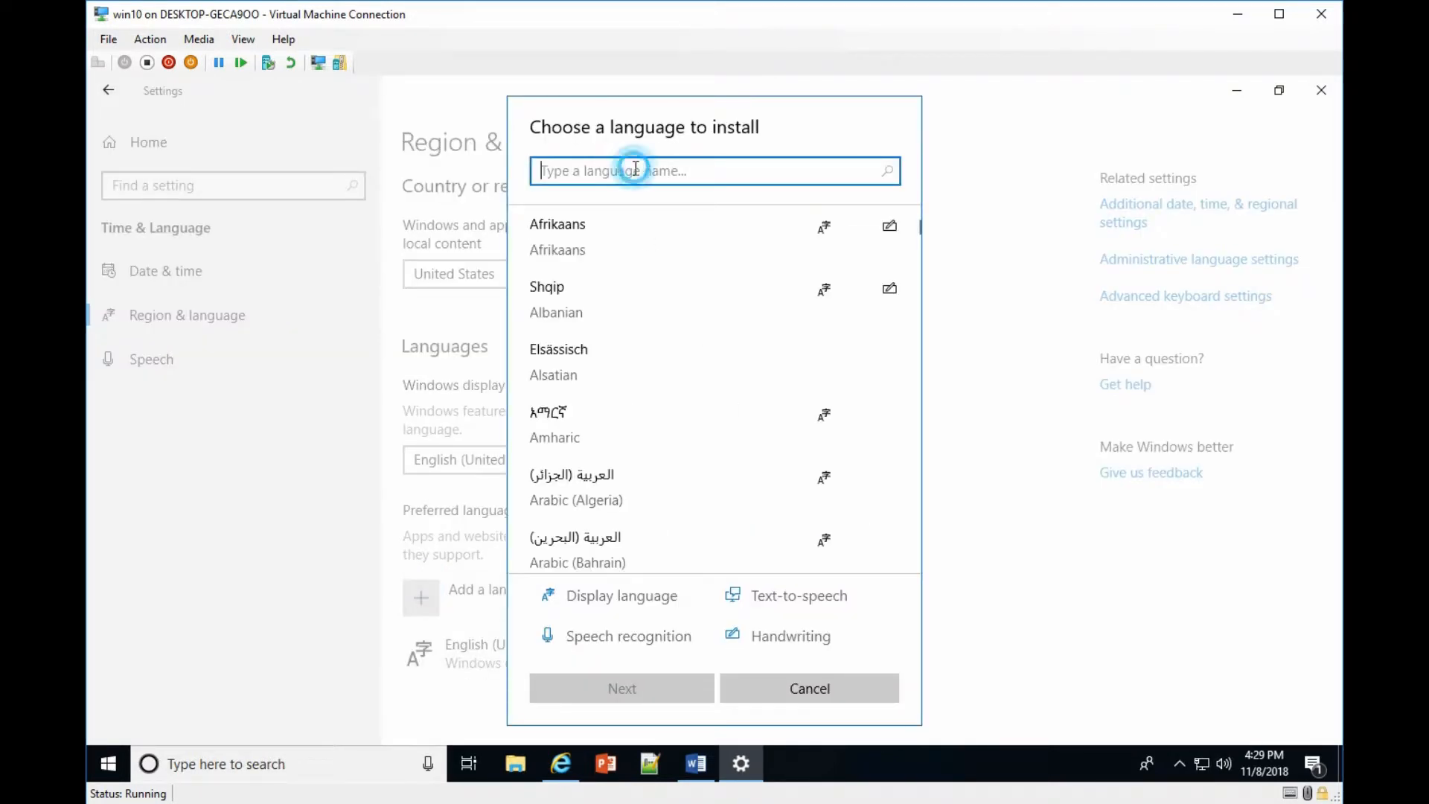
type("FRE")
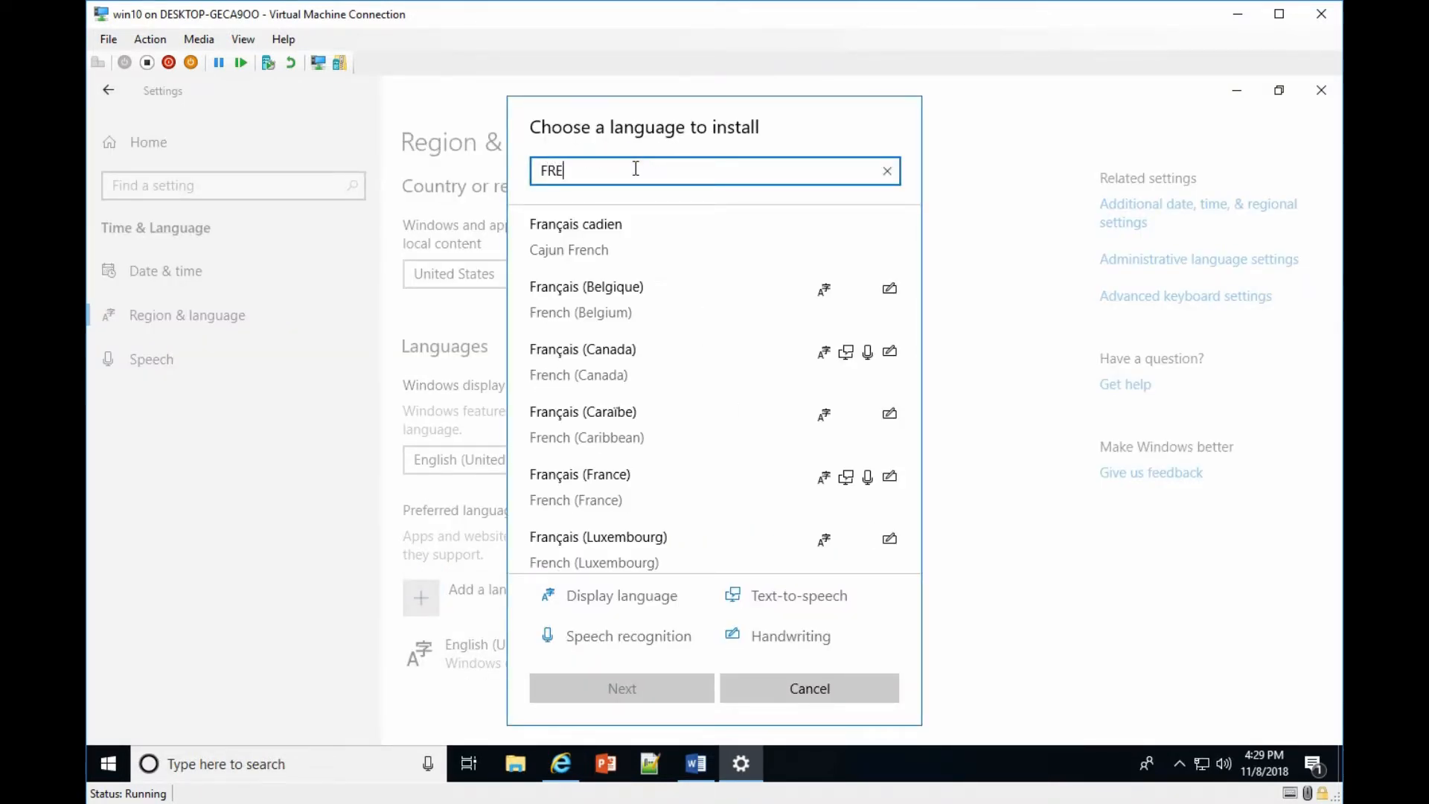
type("NC")
left_click(585, 356)
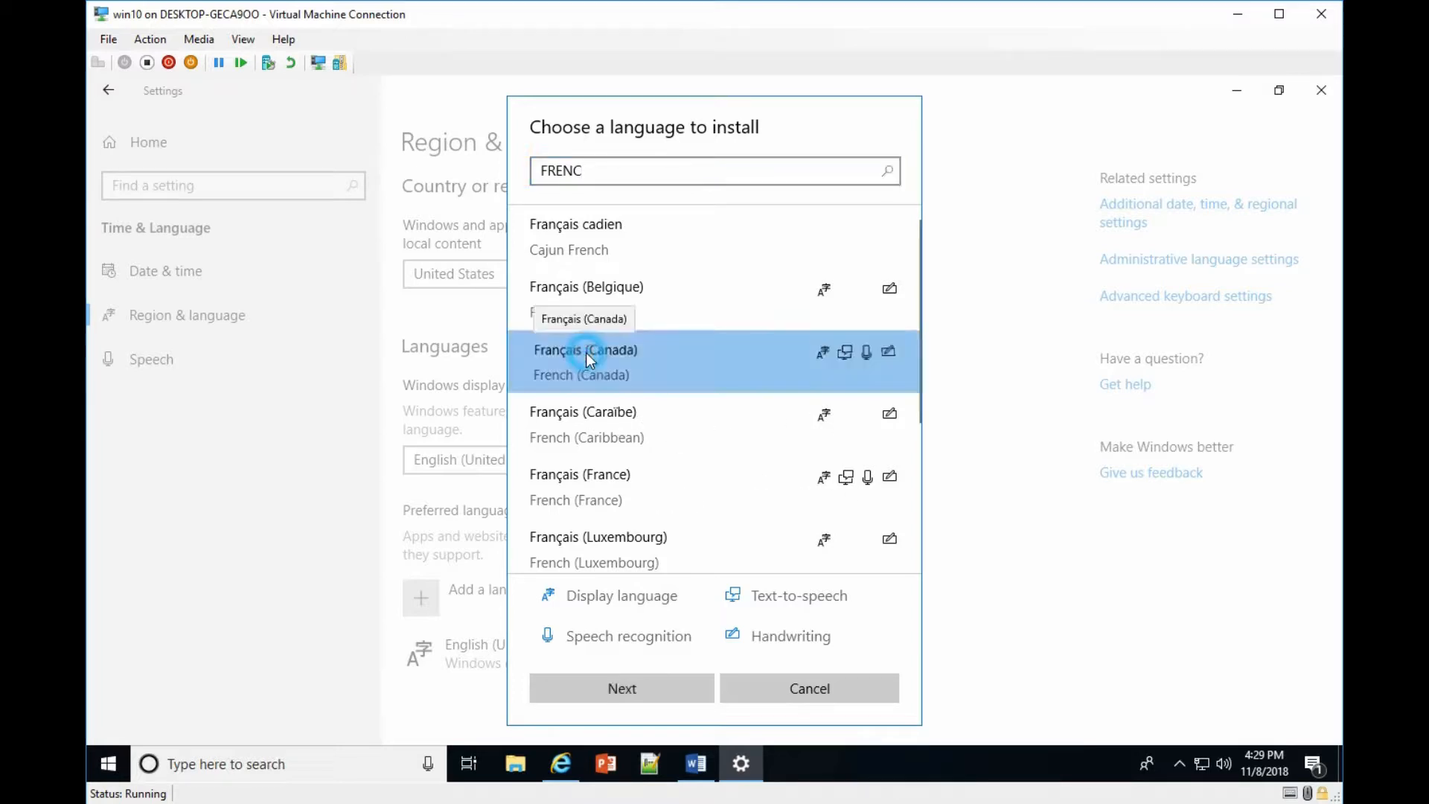
left_click(670, 686)
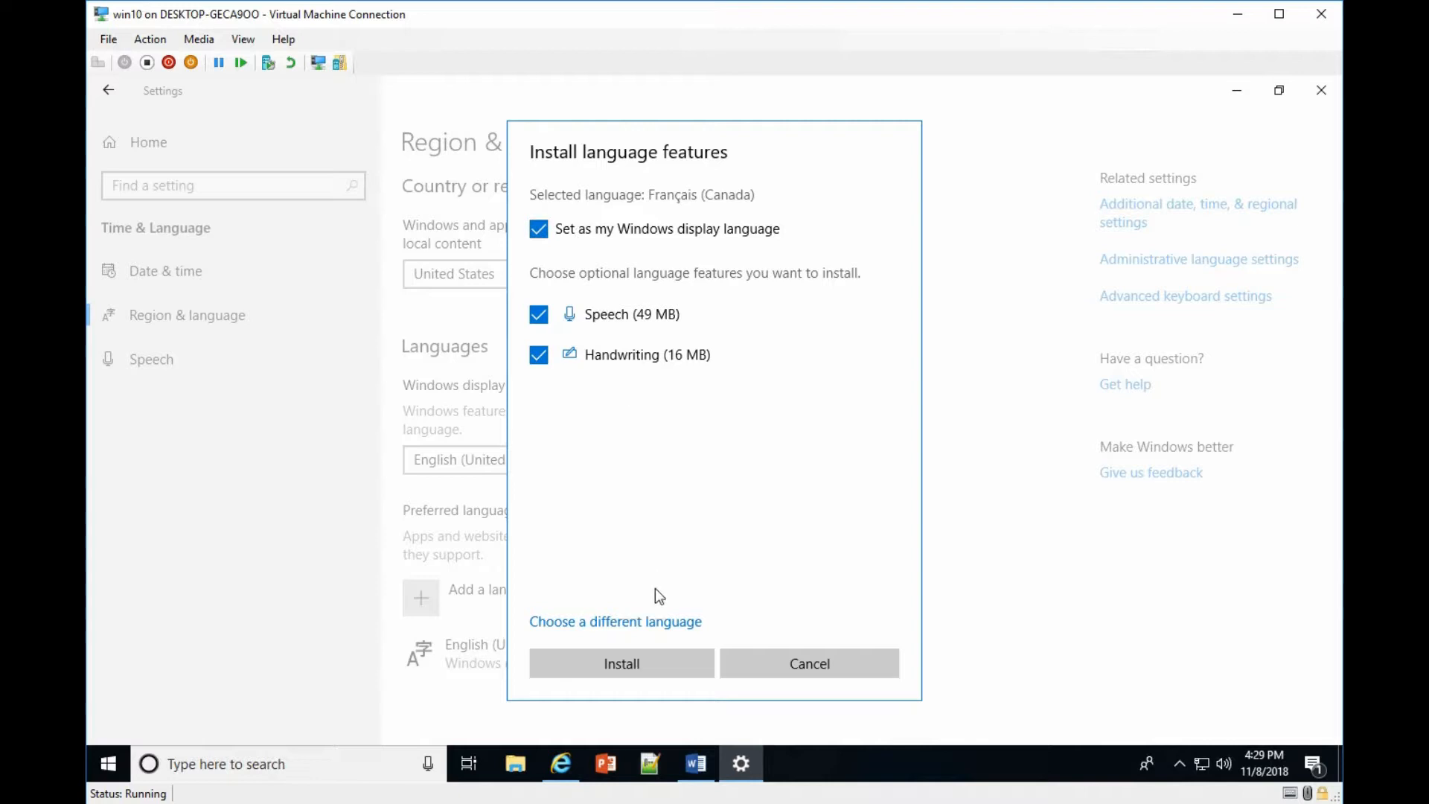
left_click(654, 663)
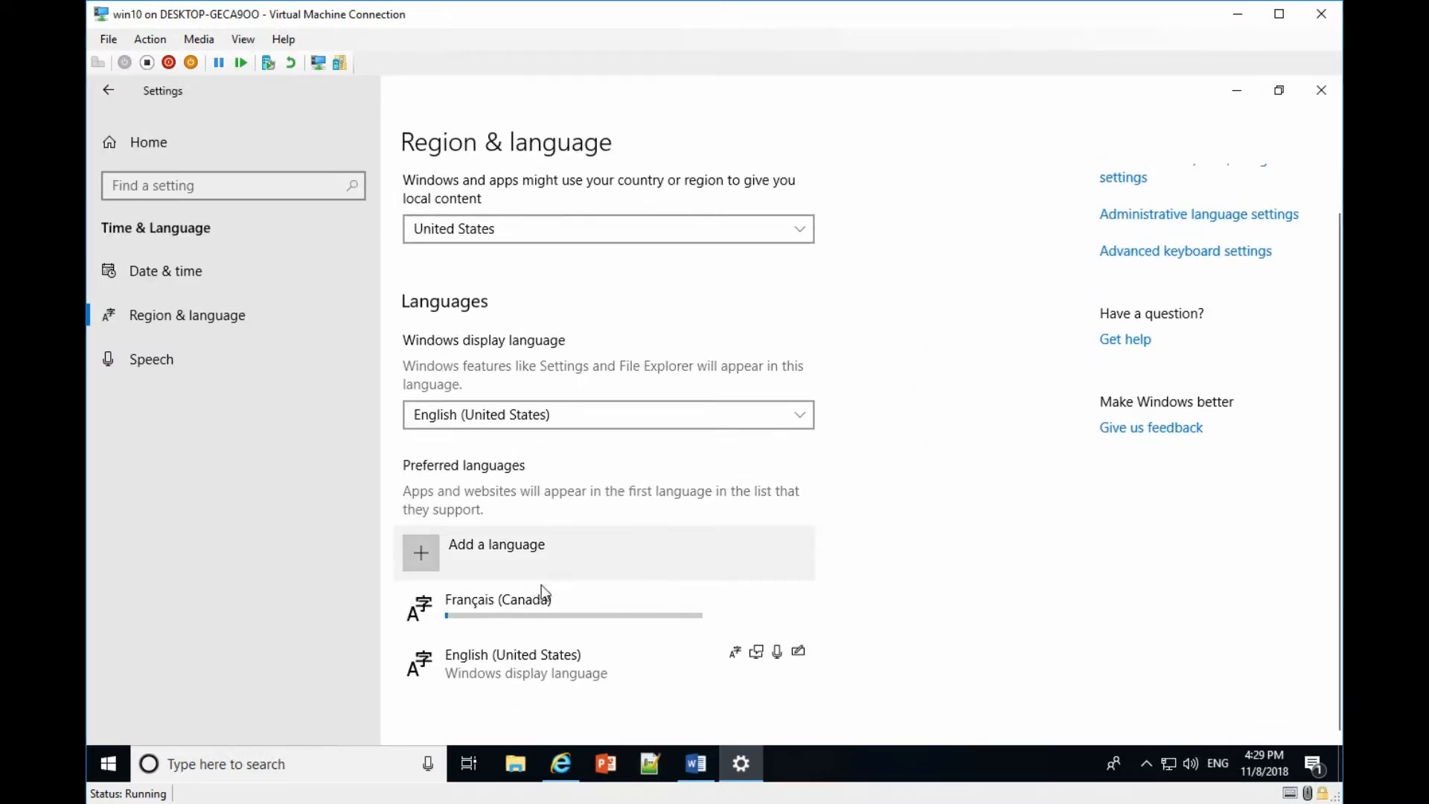
- Add Chinese (Simplified, China) as a preferred language, installing it as display language with the Speech and Handwriting features
left_click(433, 564)
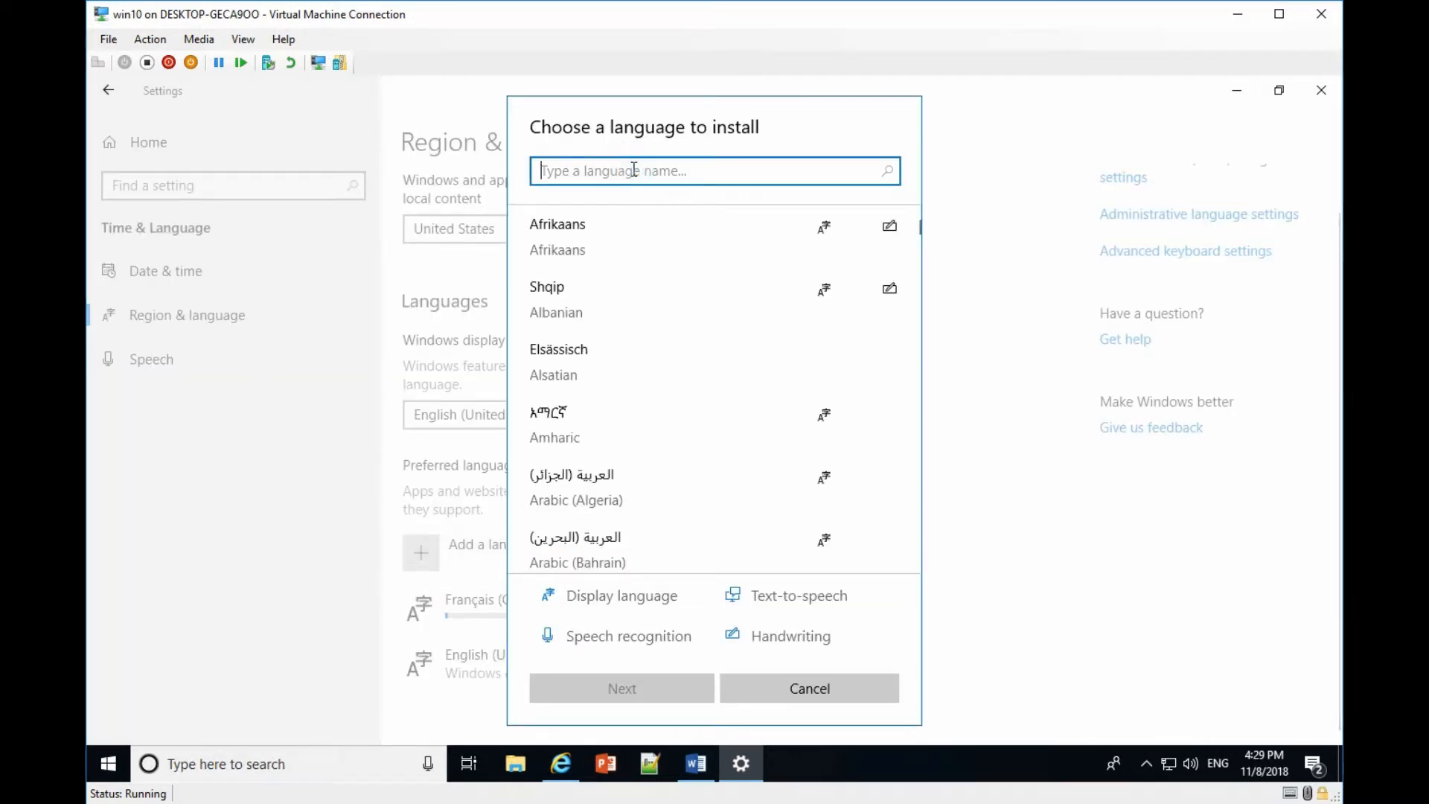
type("CHIN")
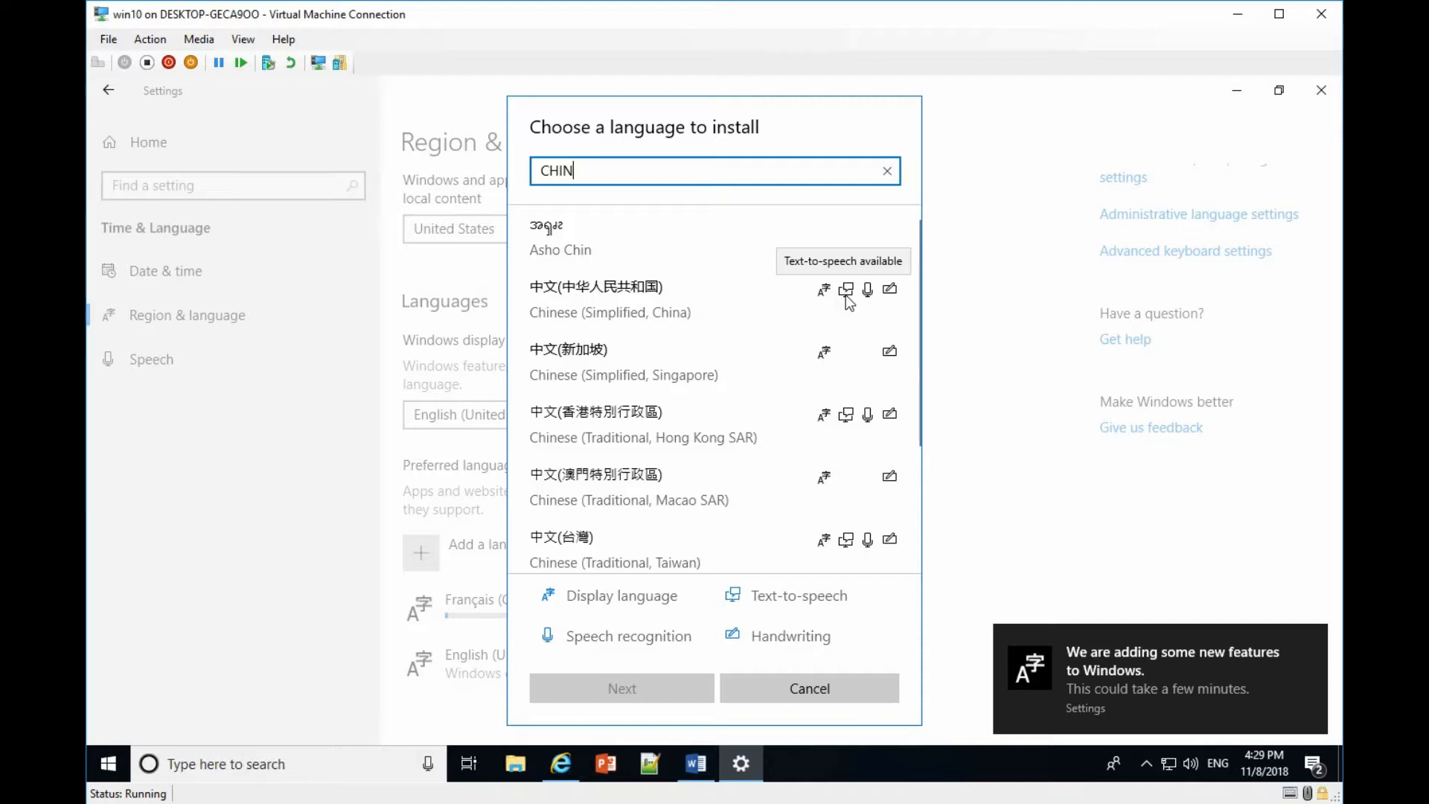
left_click(666, 292)
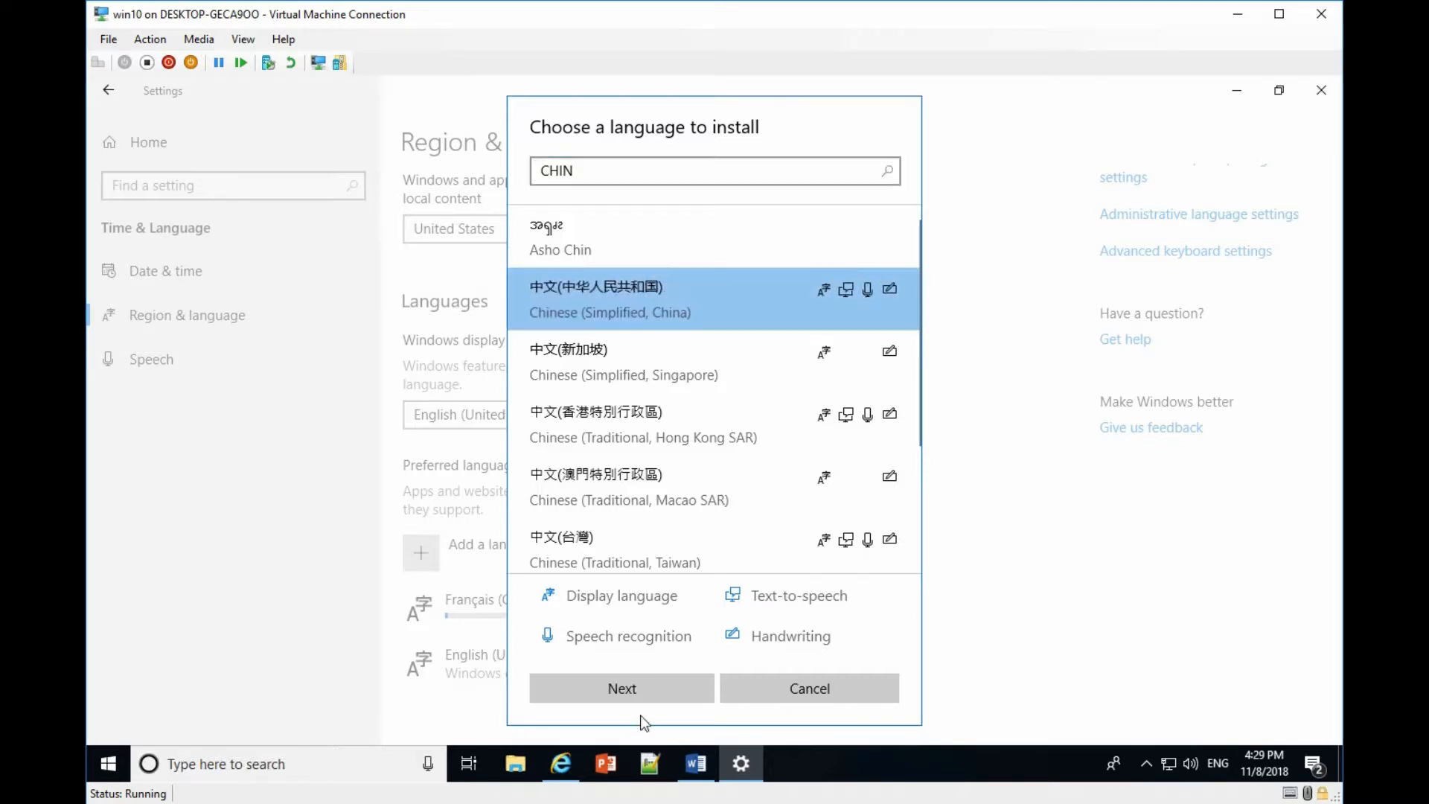
left_click(629, 689)
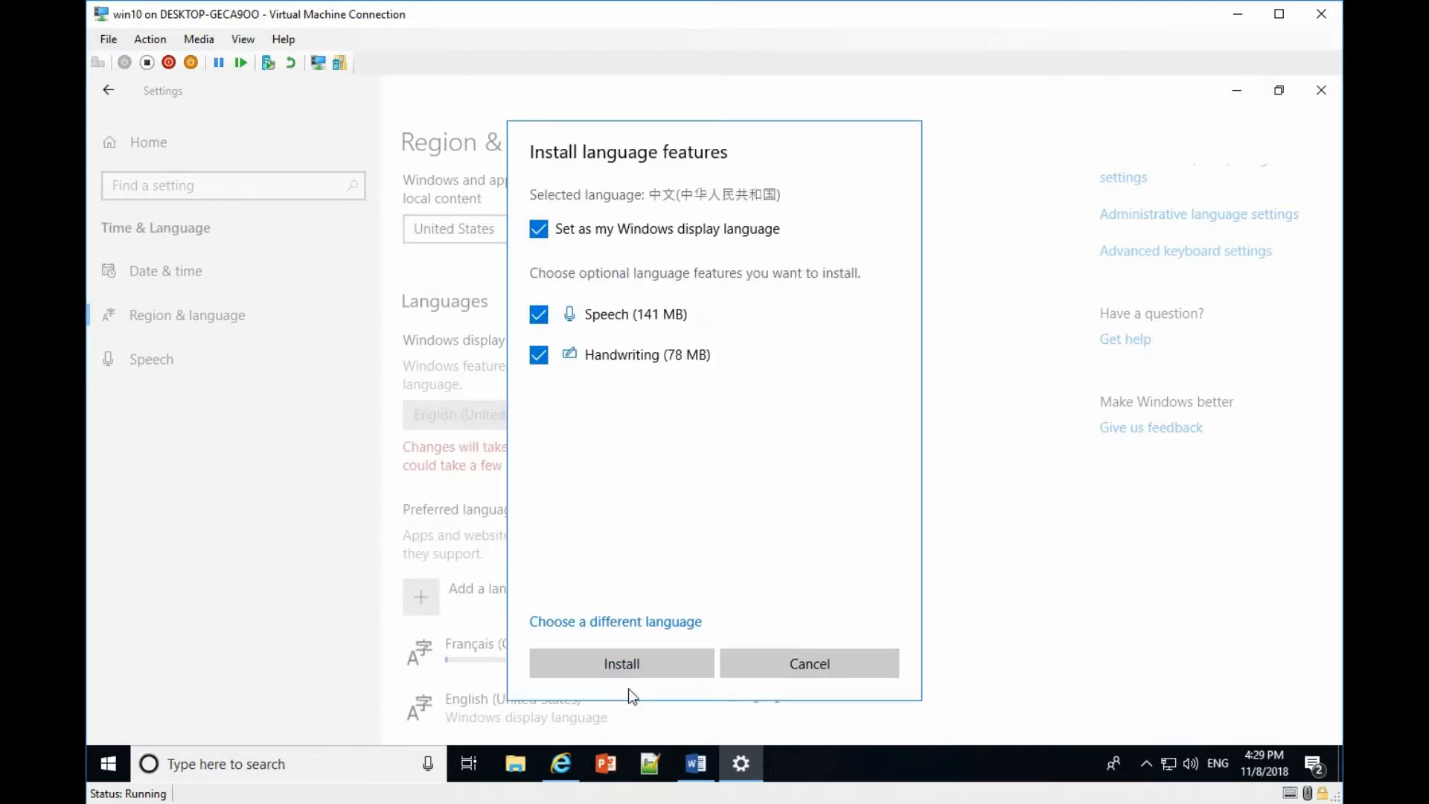
left_click(622, 661)
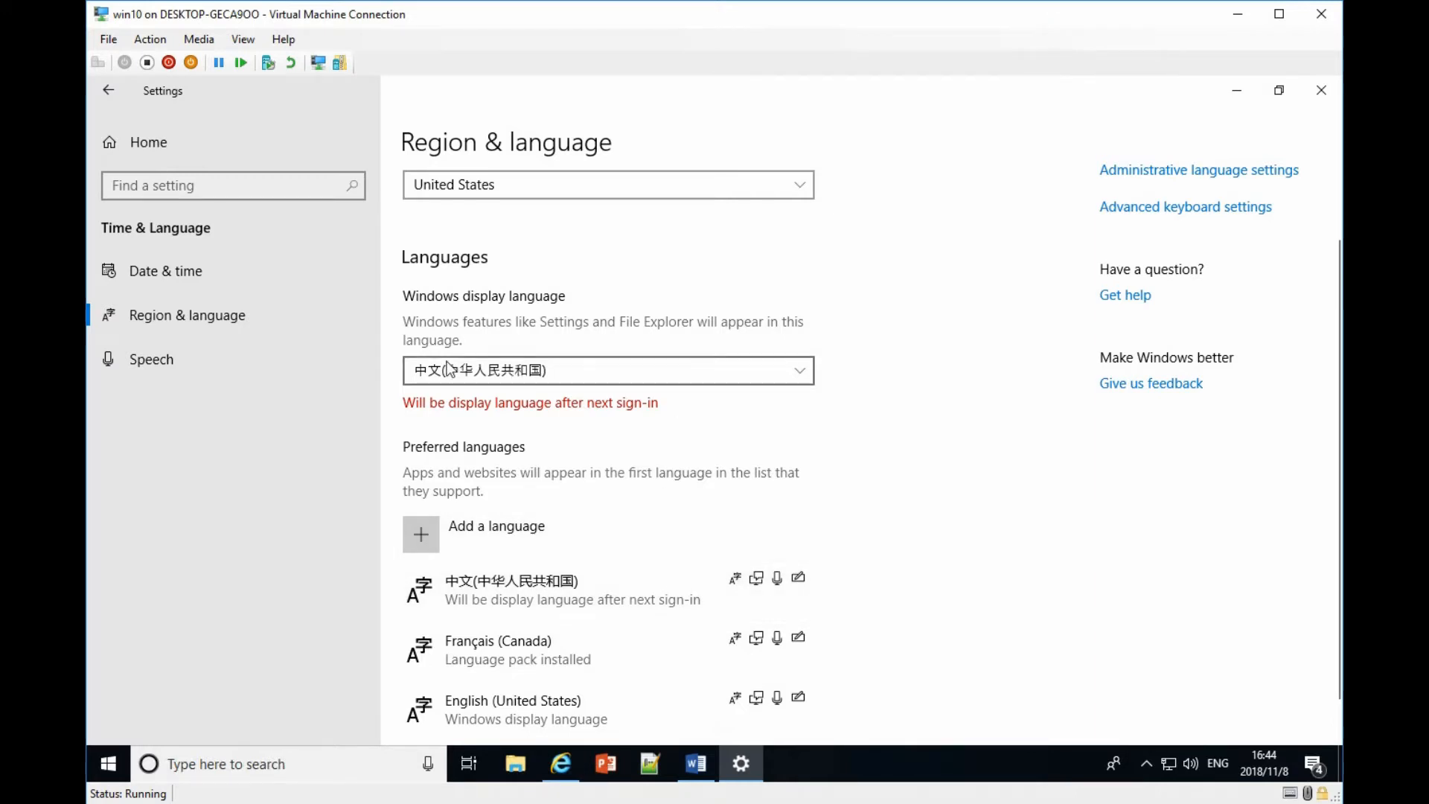
- Set the Windows display language to English (United States)
left_click(575, 378)
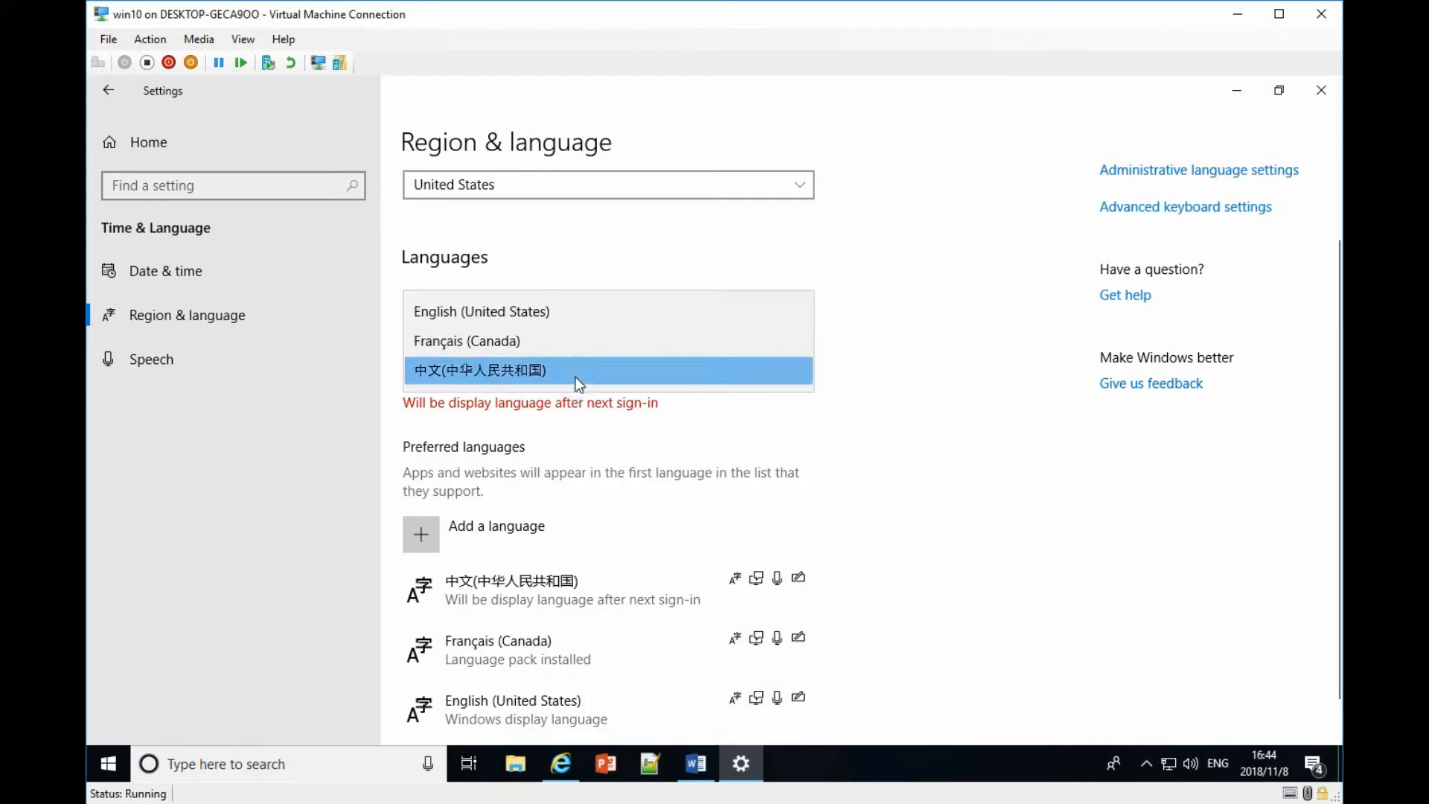
left_click(557, 305)
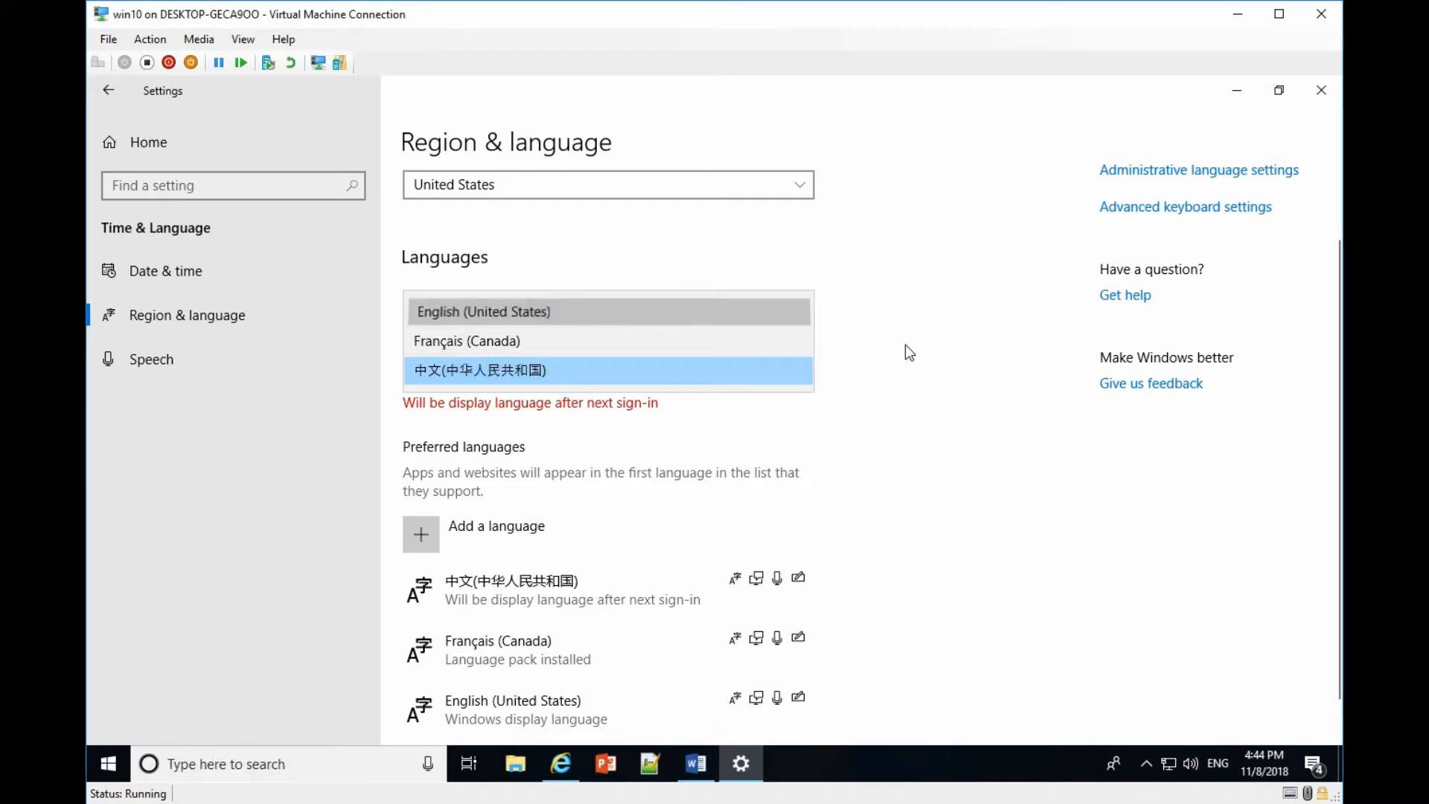
left_click(543, 385)
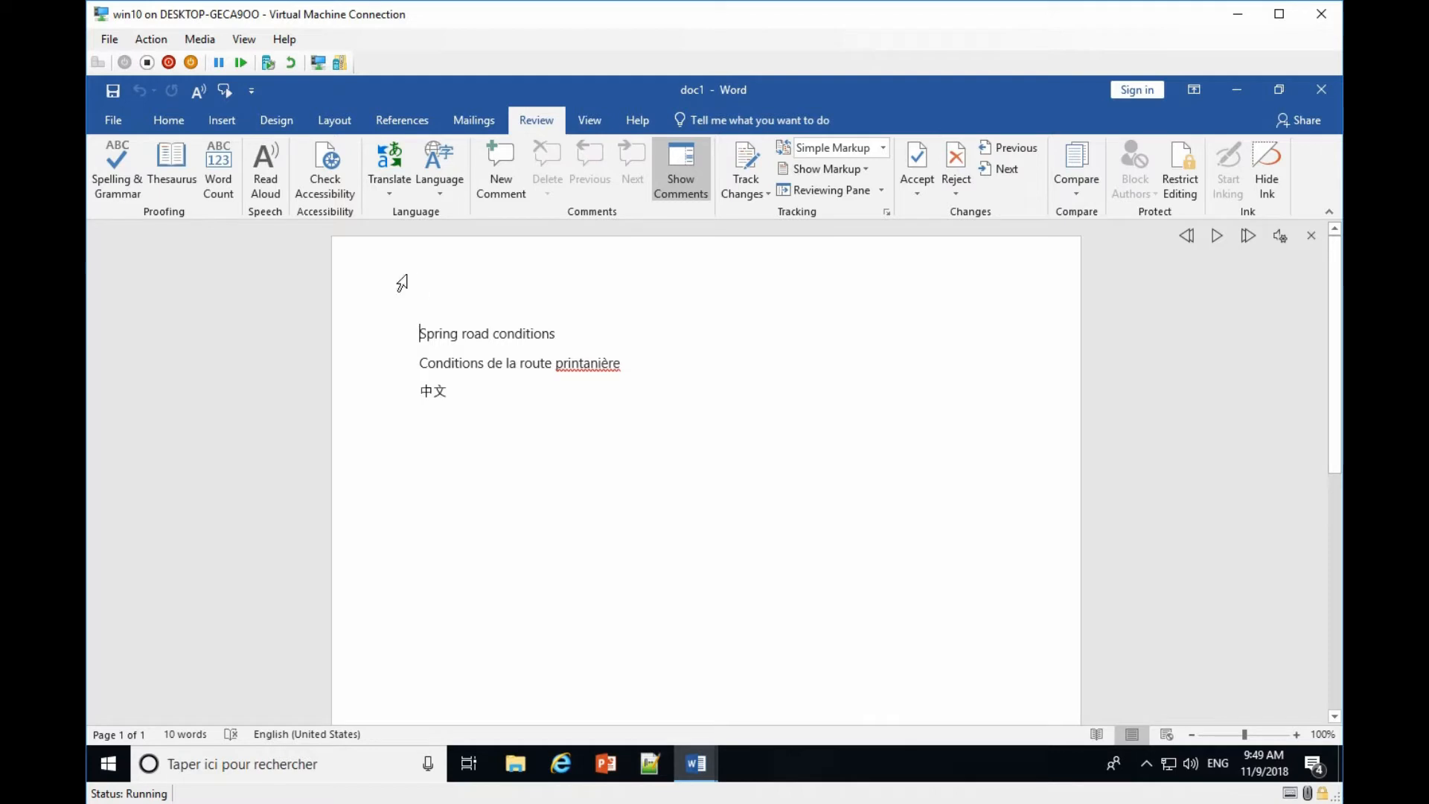
- Listen with Read Aloud to the multilingual text in doc1 and to the French line in Document1
left_click(199, 93)
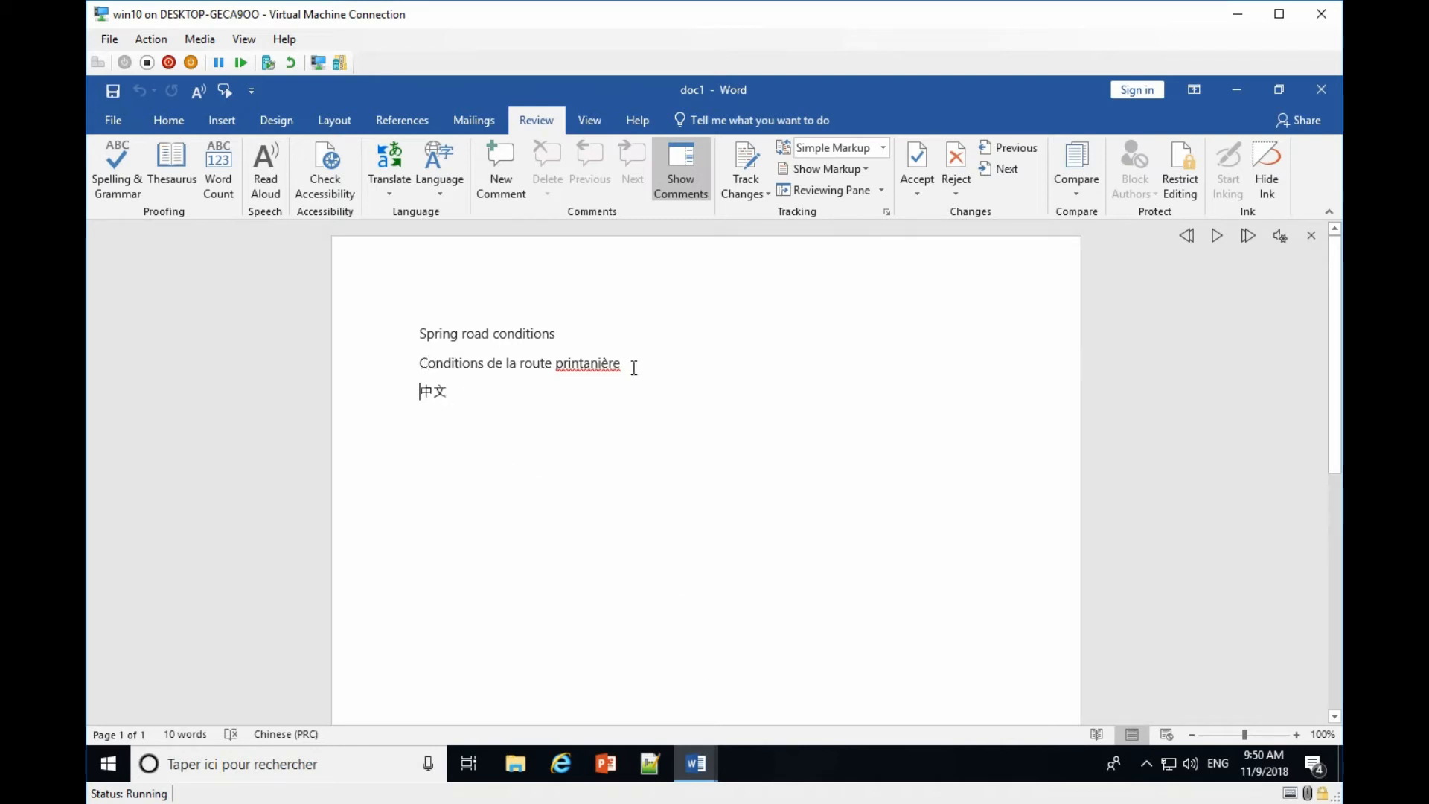
left_click(696, 763)
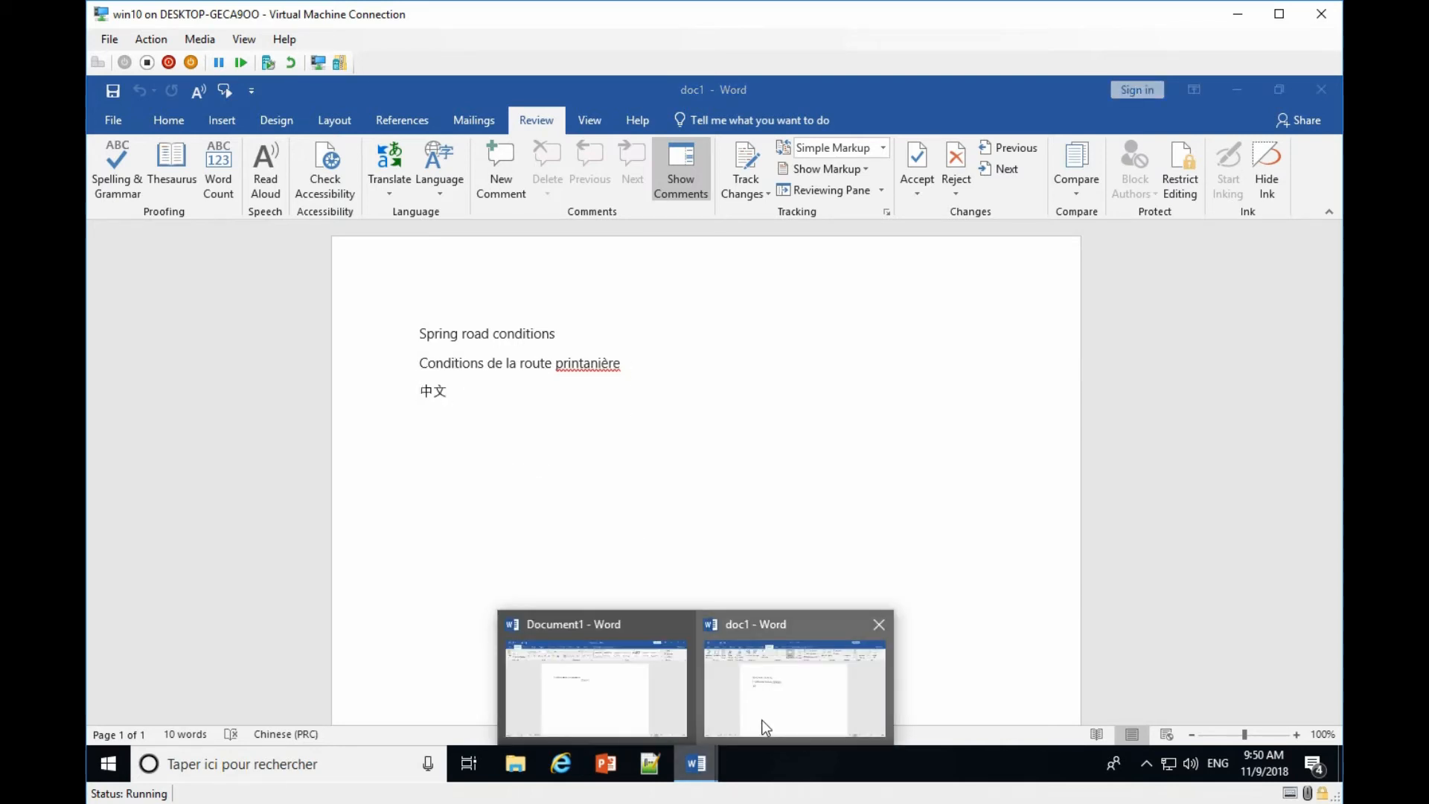
left_click(620, 713)
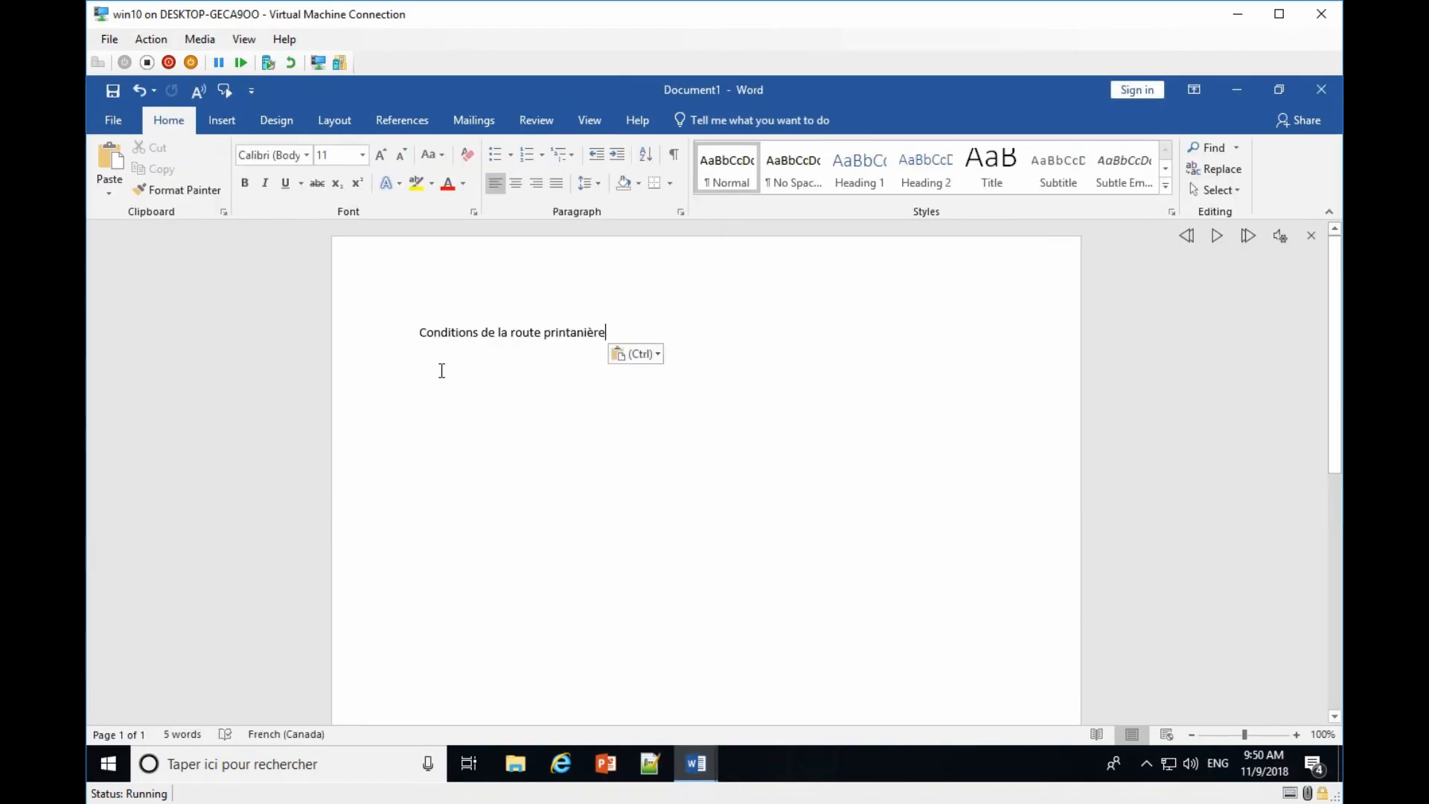
left_click(421, 331)
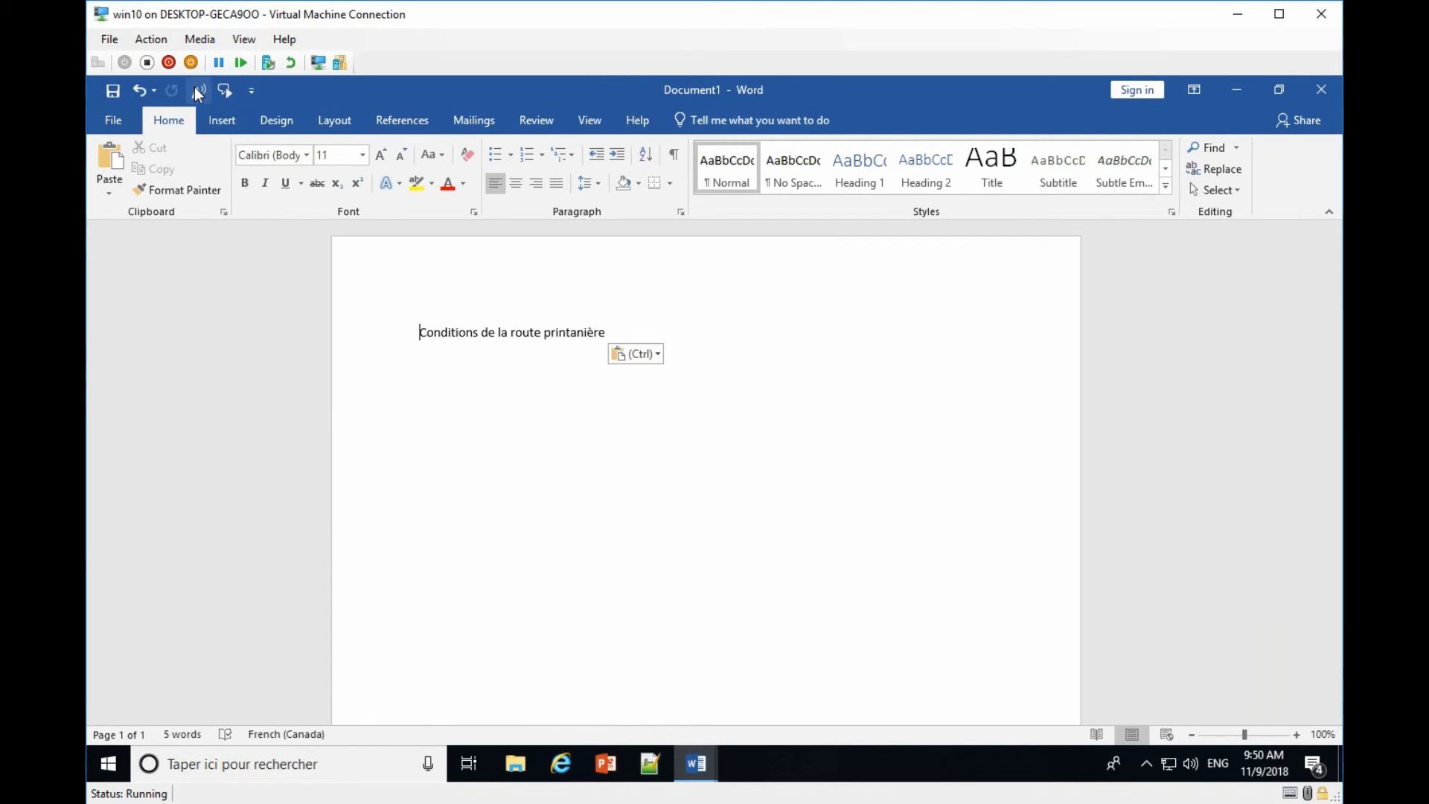
left_click(195, 87)
left_click(418, 333)
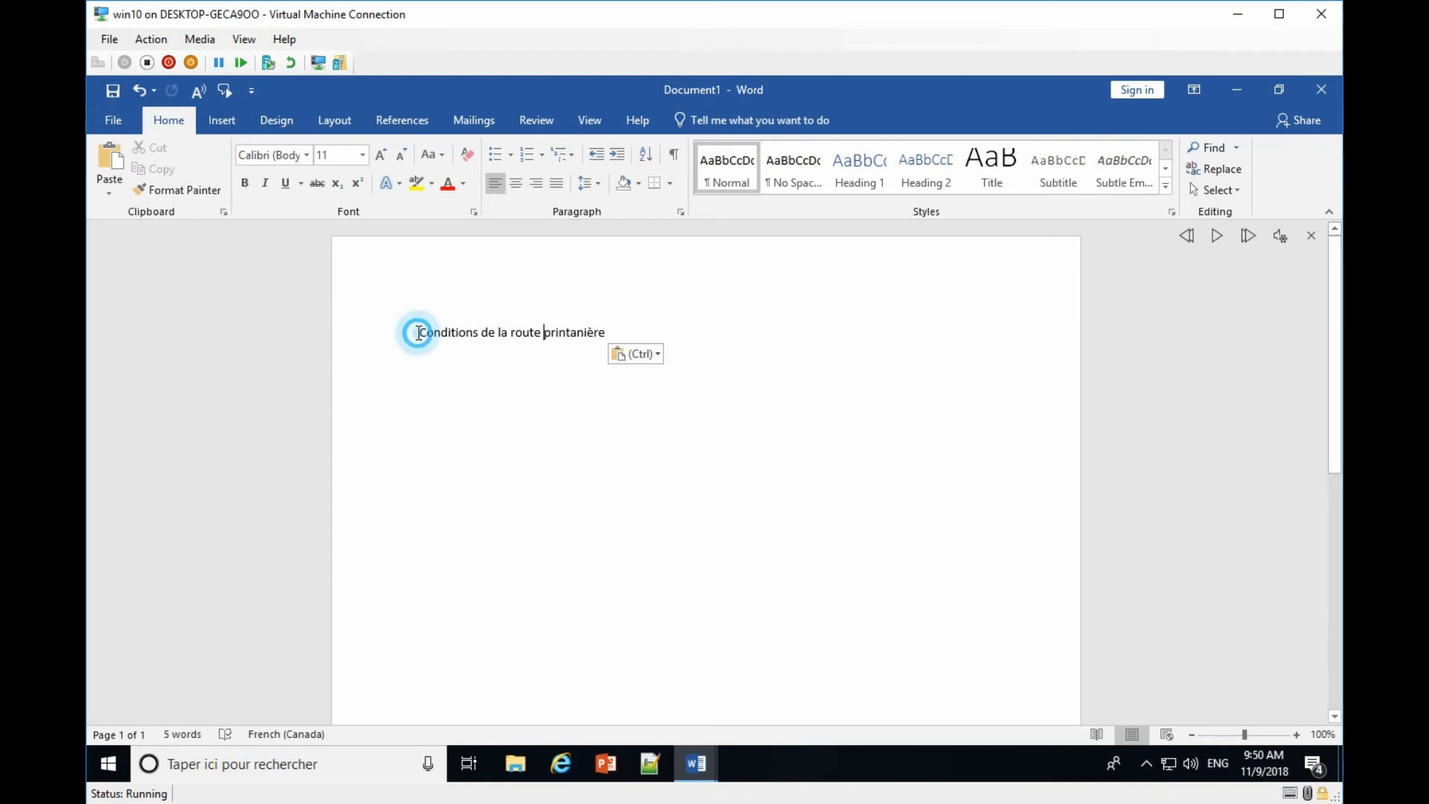
- Add the word 'this' on a new line below the French sentence and place the cursor before 'Conditions'
left_click(641, 333)
key("Return")
type("t")
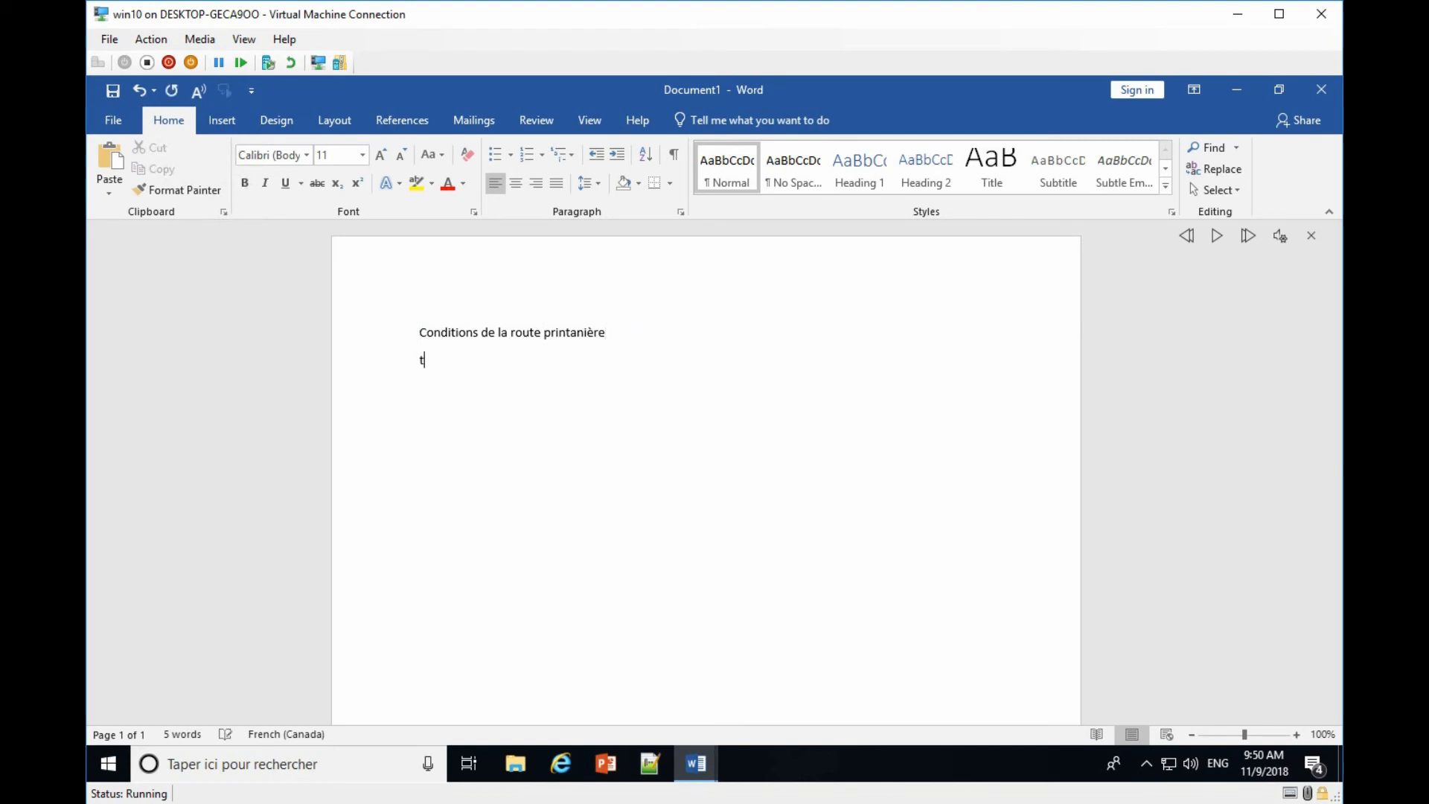
type("his")
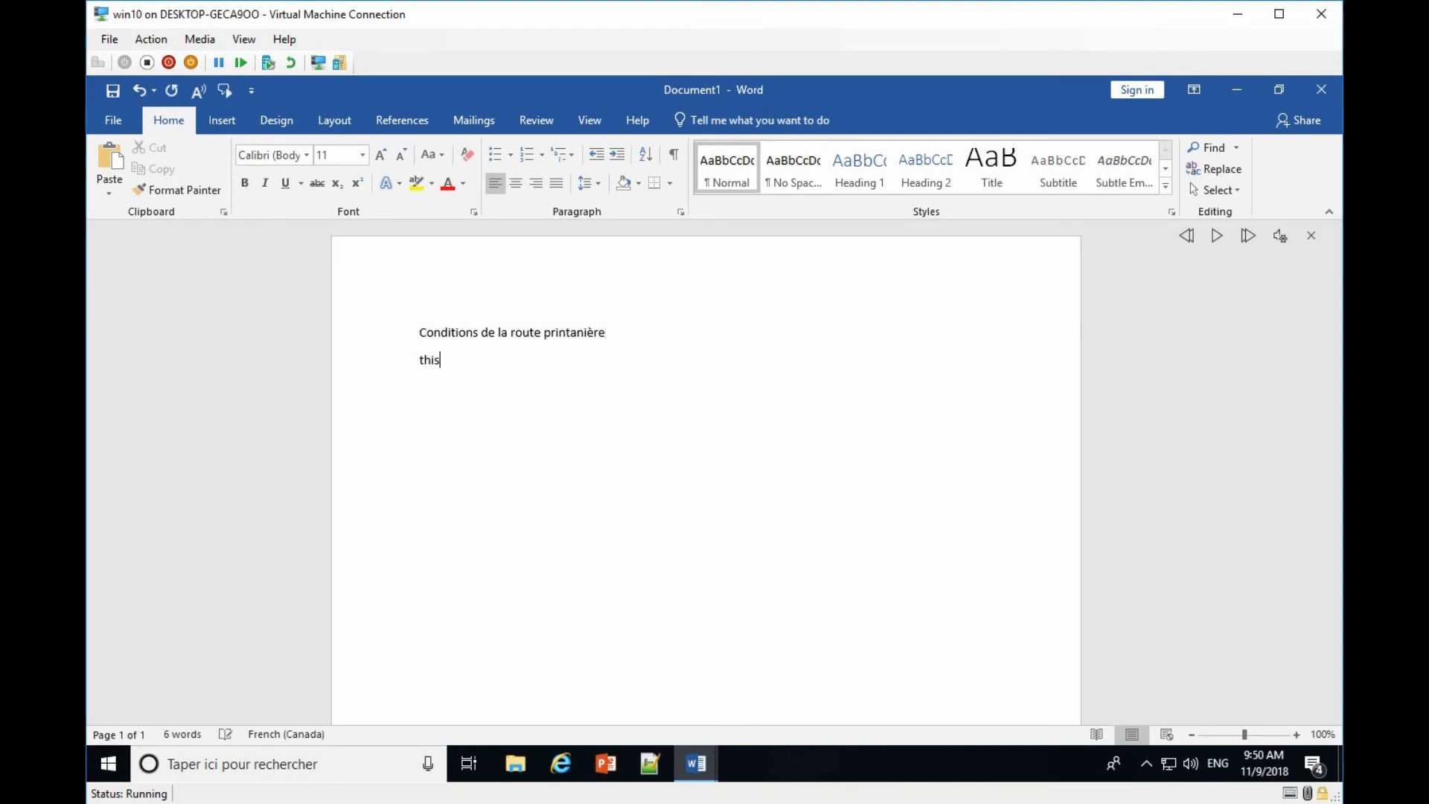
left_click(414, 332)
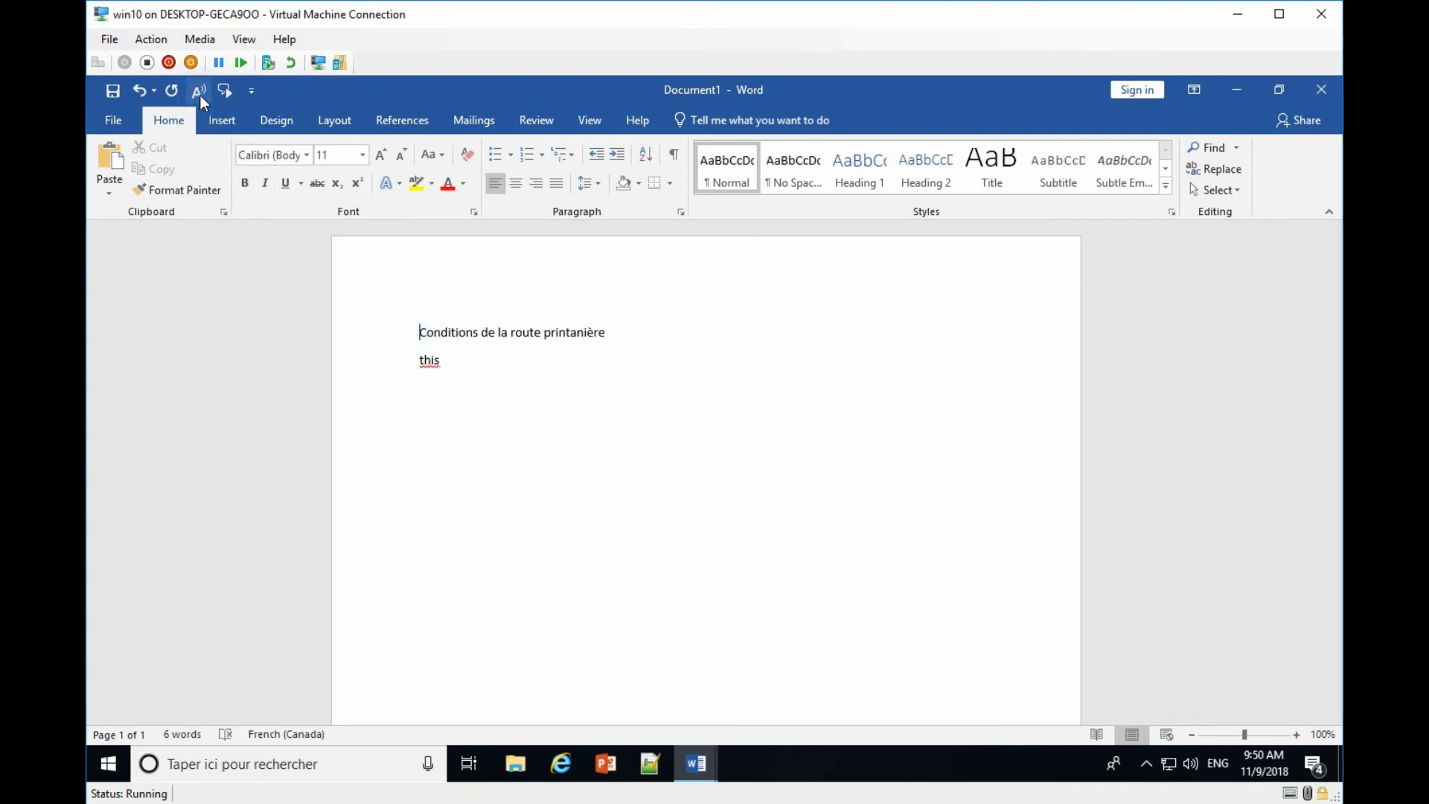